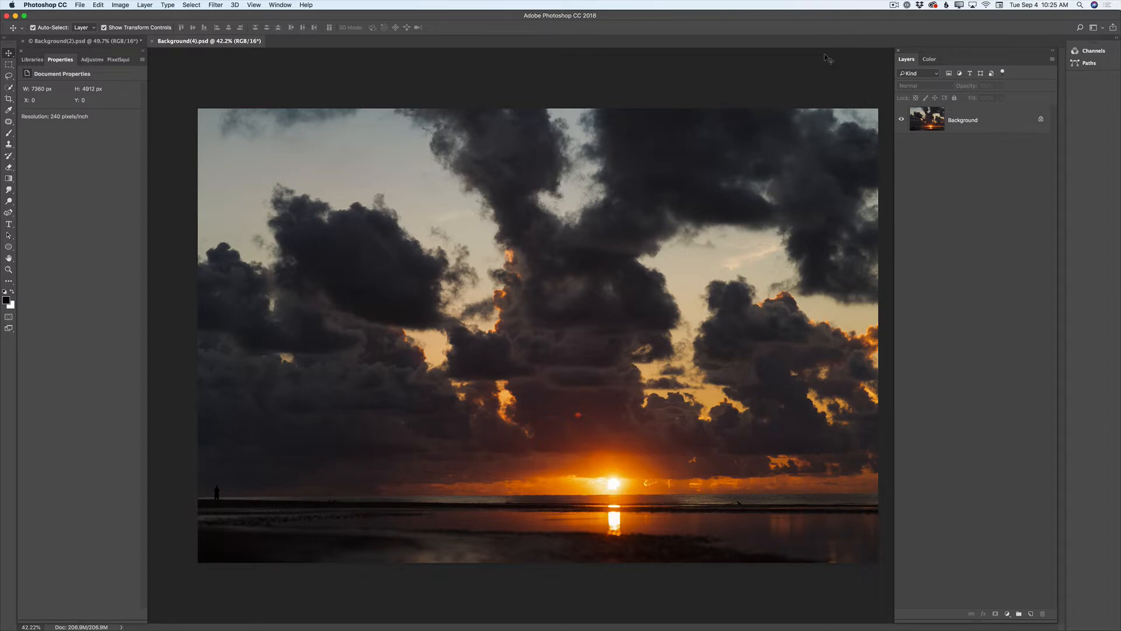
Compare the stormy seascape in Background(2).psd with the sunset photo in Background(4).psd
left_click(128, 41)
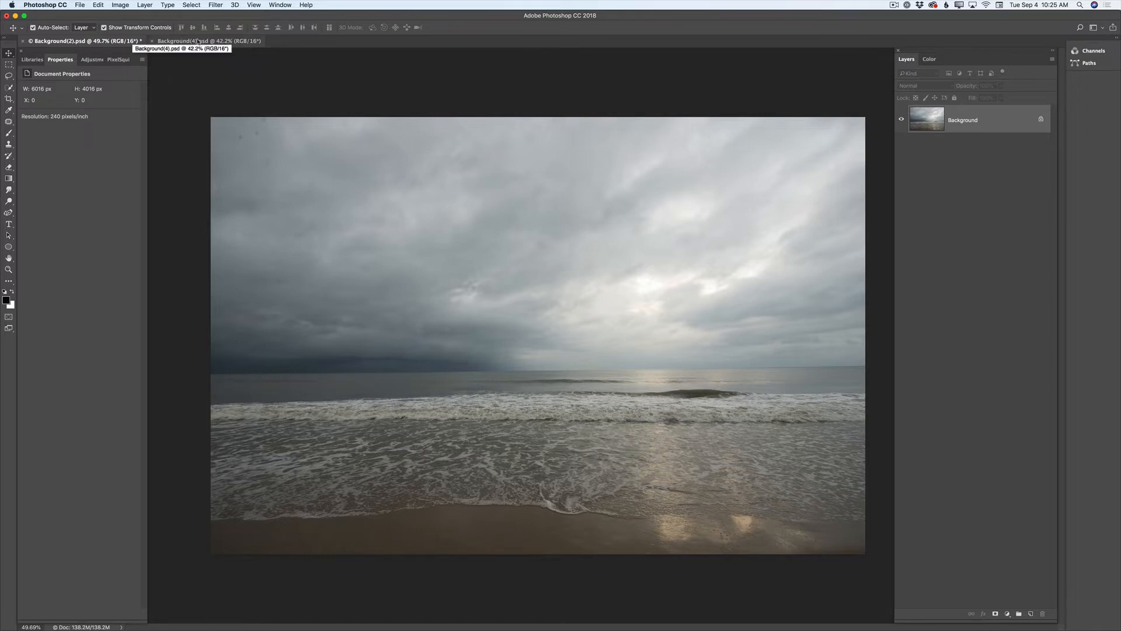
left_click(211, 42)
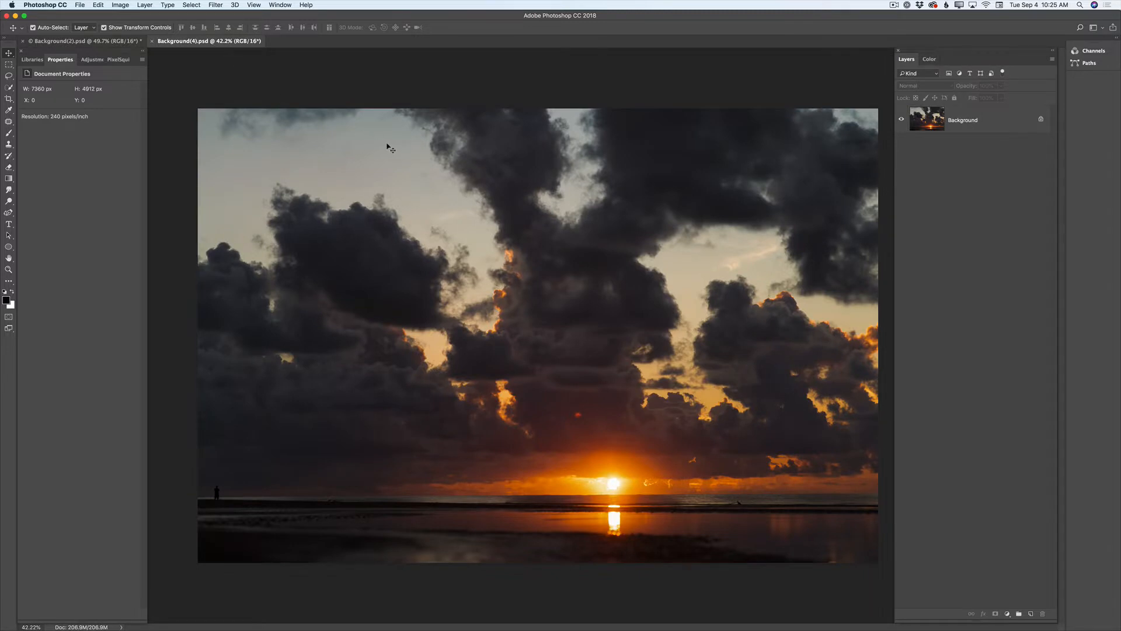
left_click(113, 42)
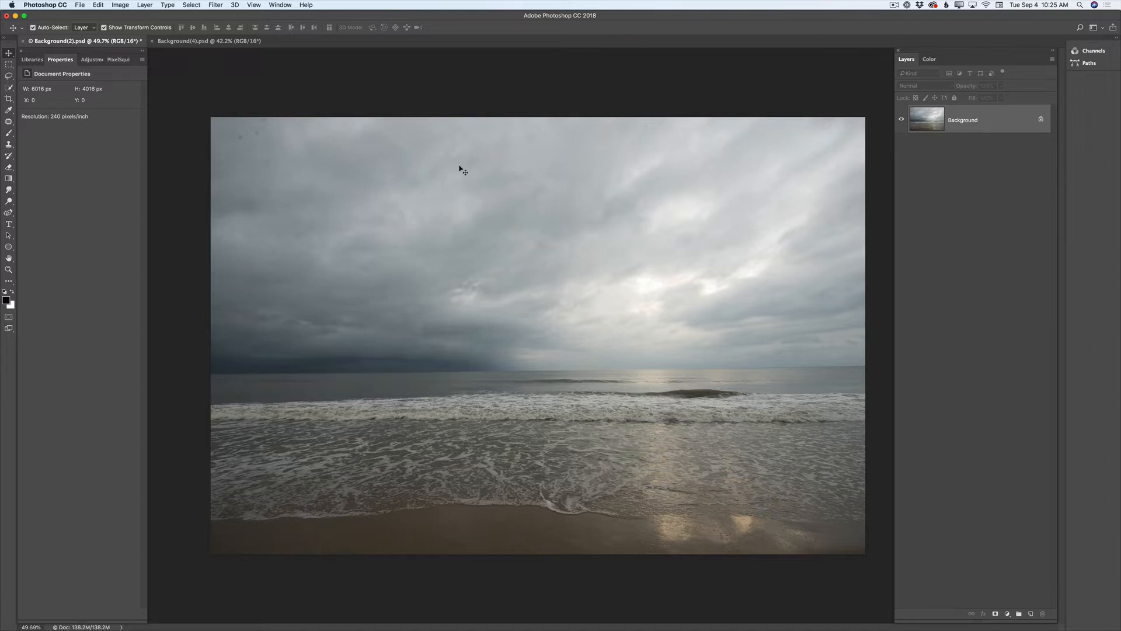
left_click(224, 43)
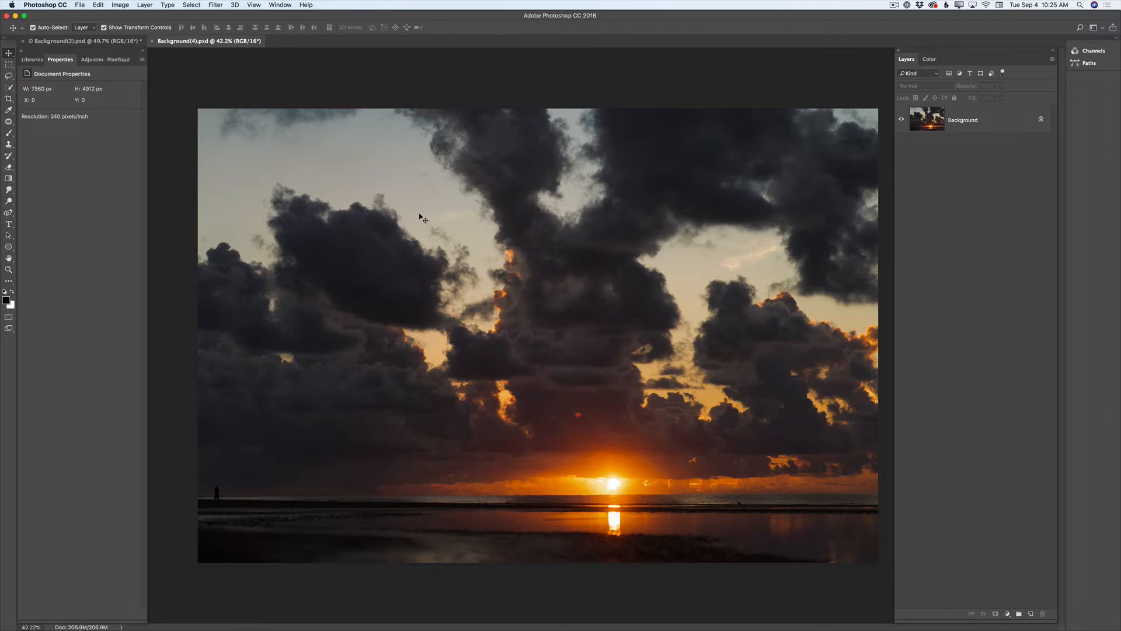
left_click(118, 42)
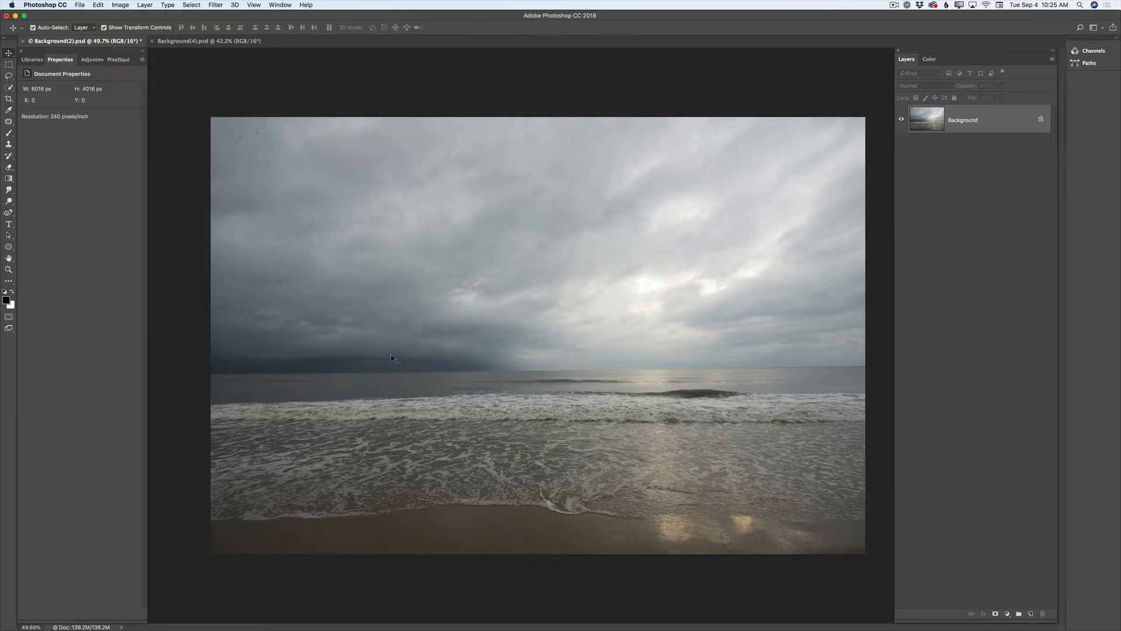
left_click(210, 41)
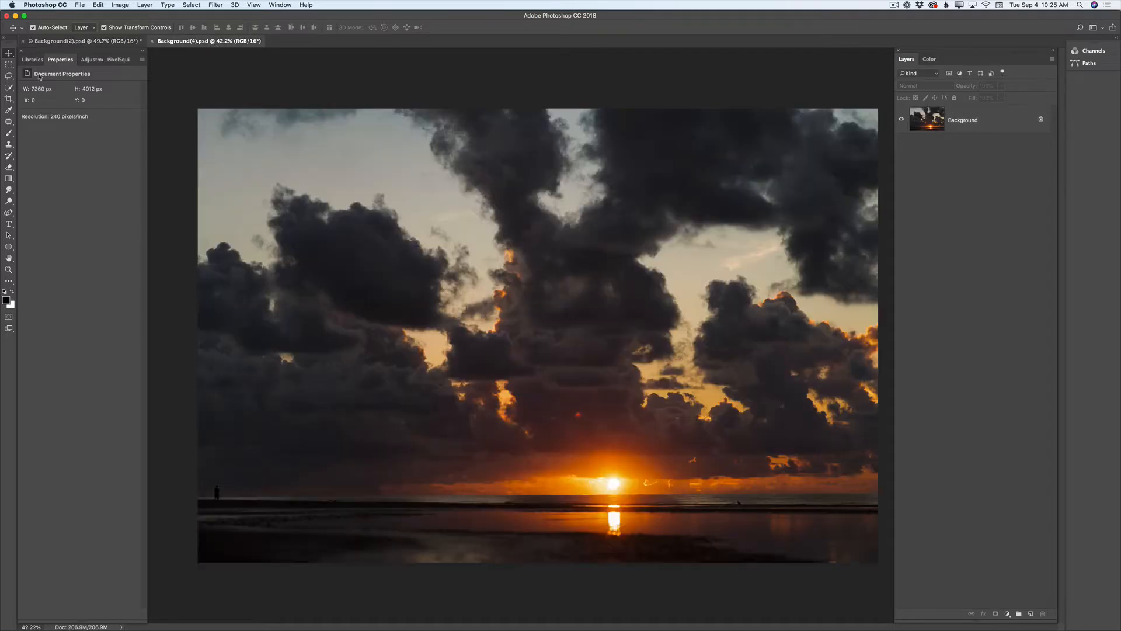
Select the whole sunset sky in Background(4).psd down to the horizon with the Rectangular Marquee tool
left_click(8, 65)
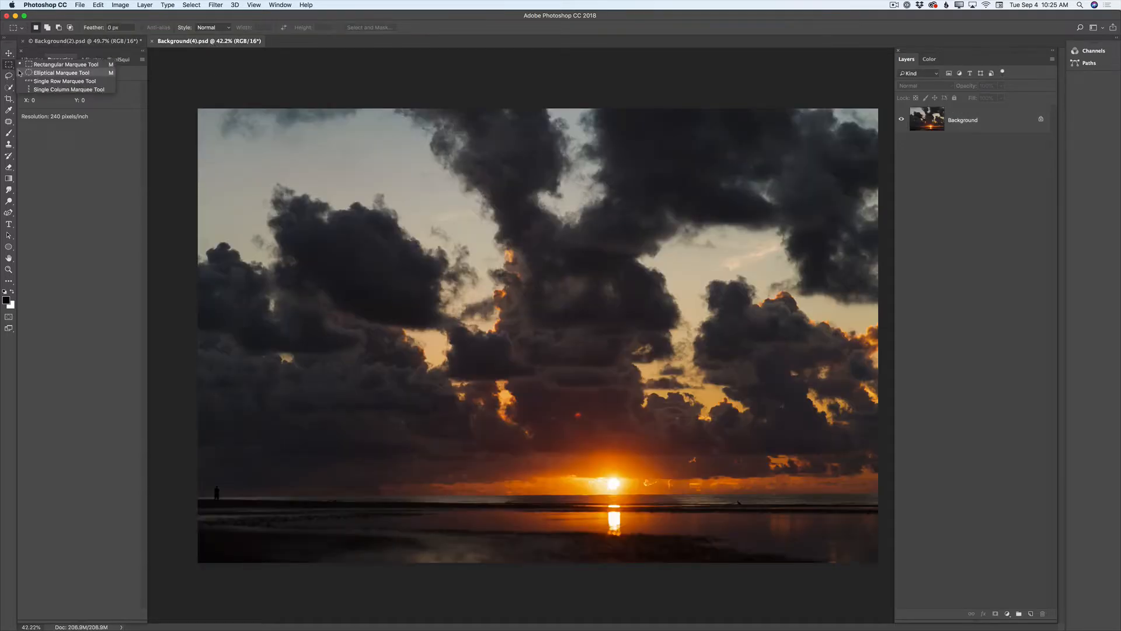
left_click(38, 65)
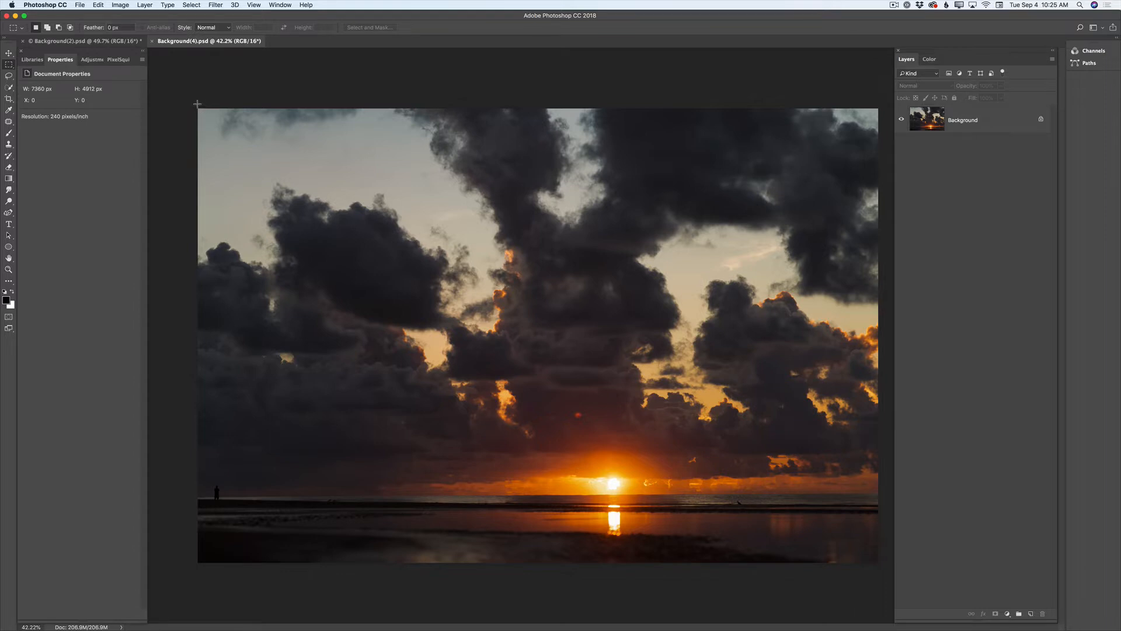
left_click_drag(194, 103, 881, 502)
Copy the selected sky from the Background layer and paste it into Background(2).psd
left_click(98, 6)
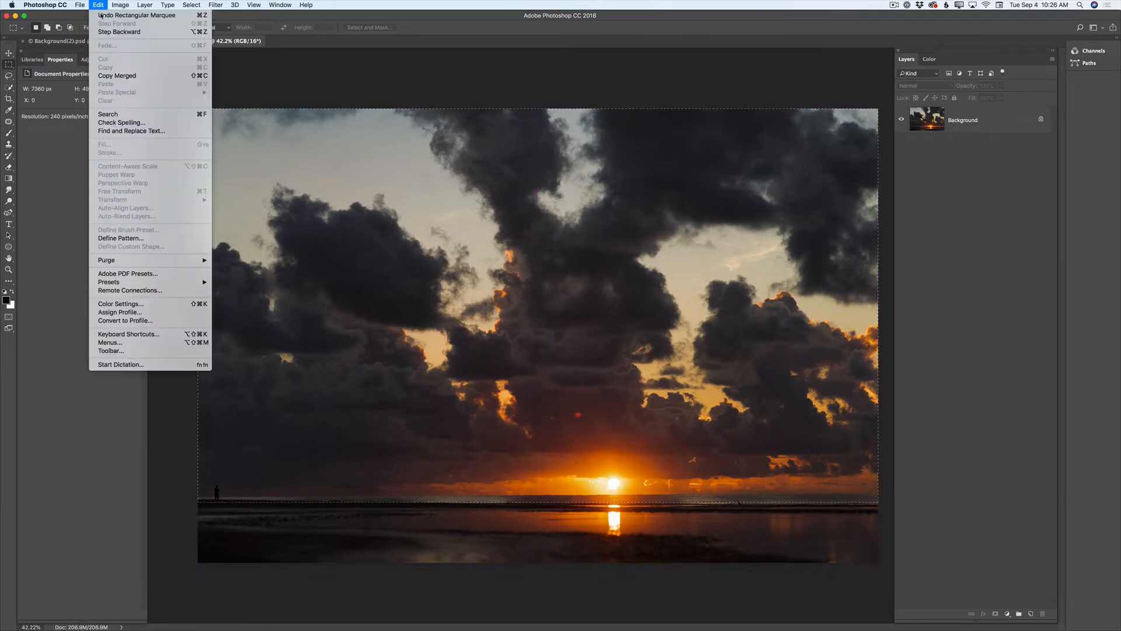
left_click(173, 31)
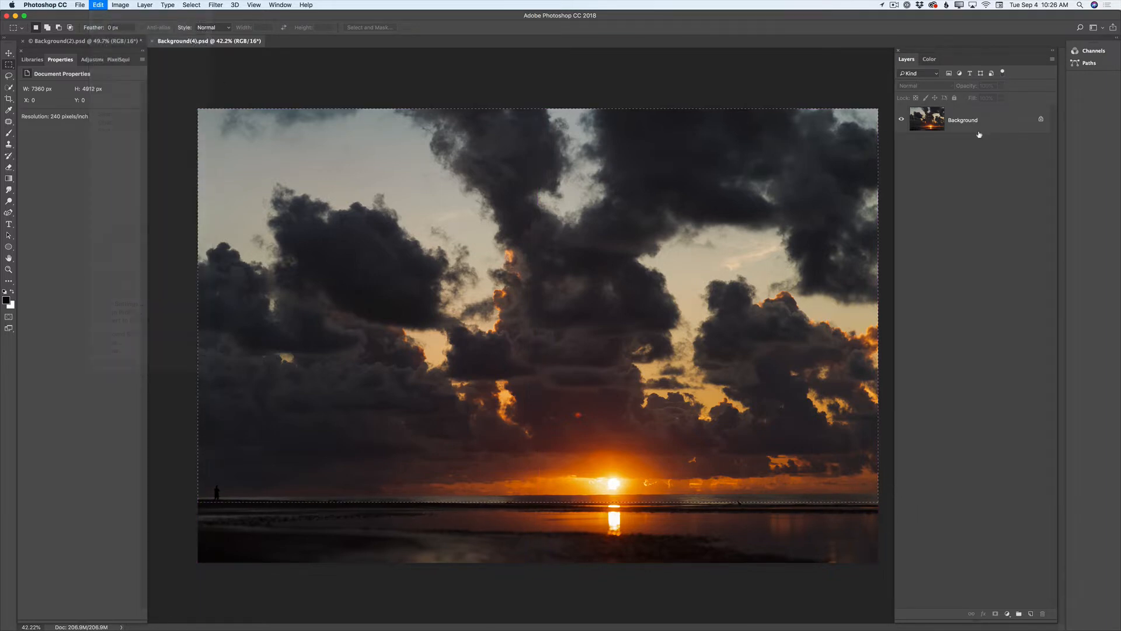
left_click(98, 5)
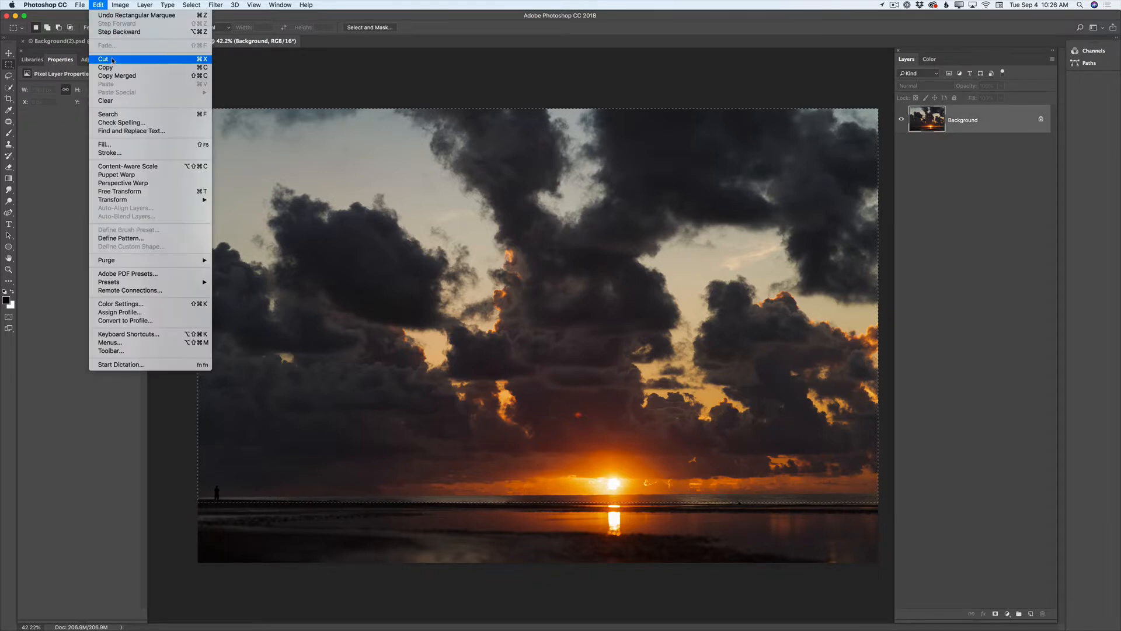
left_click(130, 66)
key("ctrl+Tab")
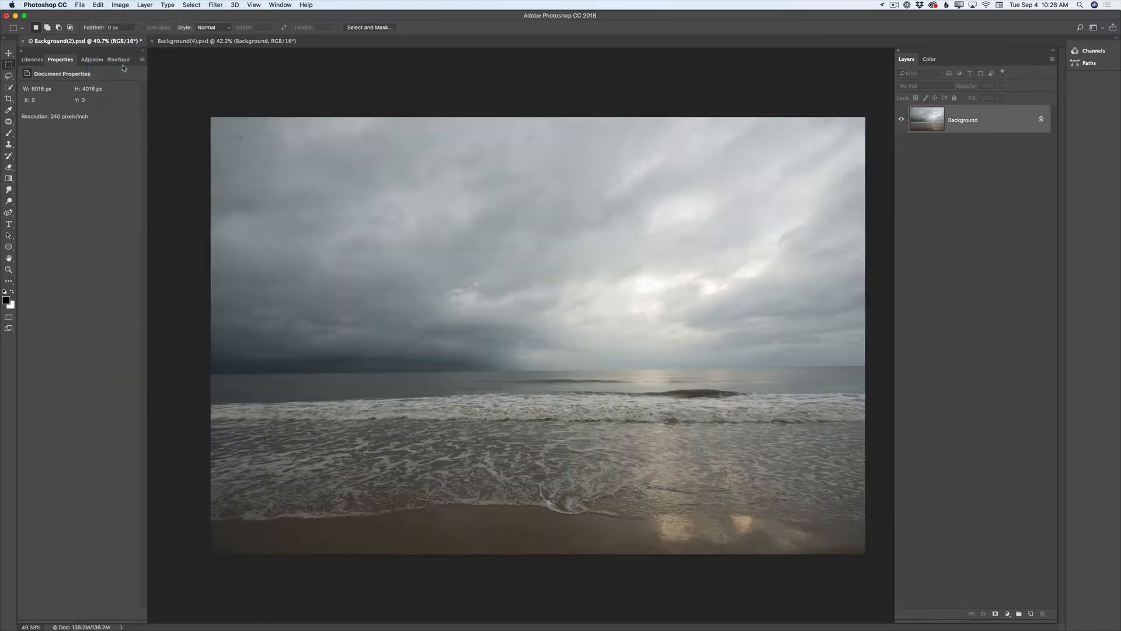
left_click(98, 5)
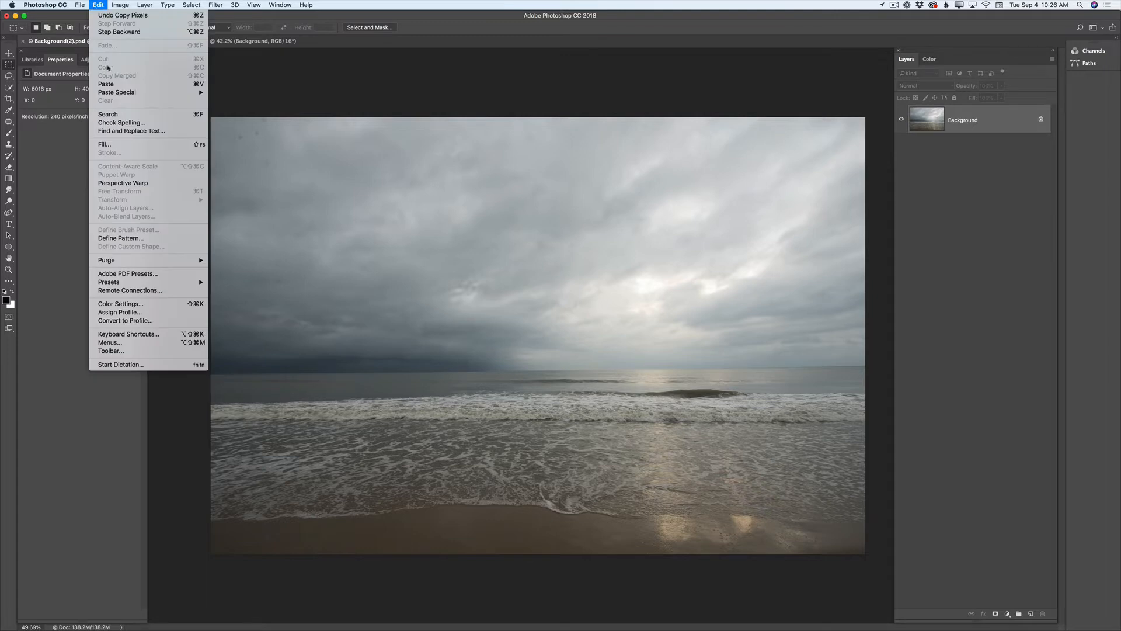
left_click(116, 85)
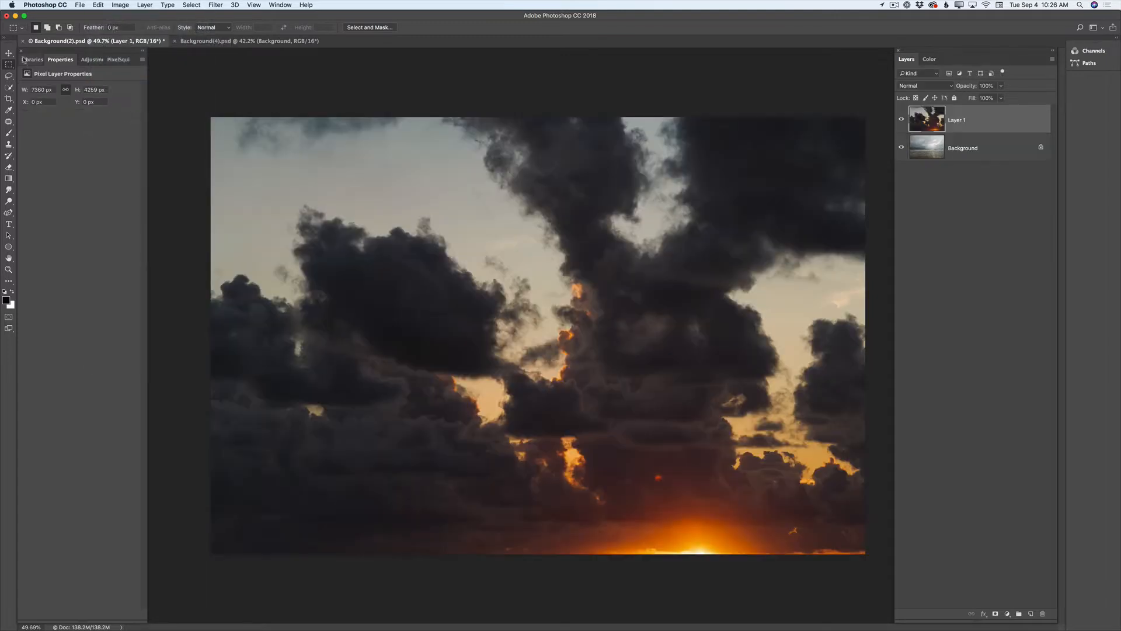
Scale the pasted sky to about 6243 × 3731 px and position it over the upper seascape, with its lower edge at the surf
left_click(8, 52)
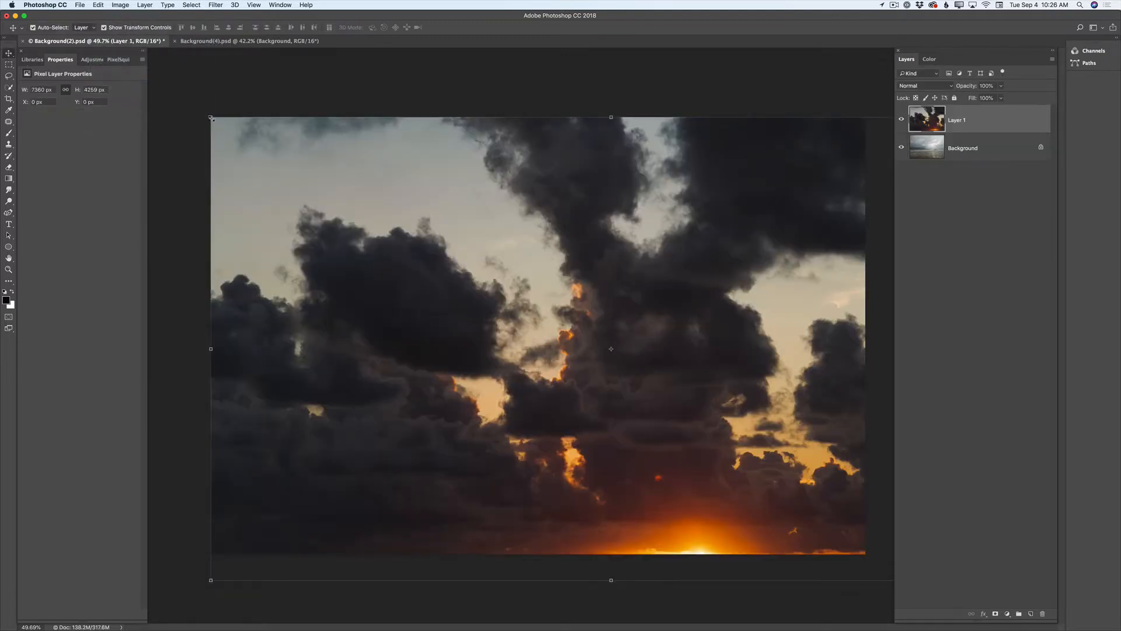
mouse_move(212, 118)
left_mouse_down()
mouse_move(525, 303)
mouse_move(485, 263)
mouse_move(315, 156)
mouse_move(227, 118)
left_mouse_up()
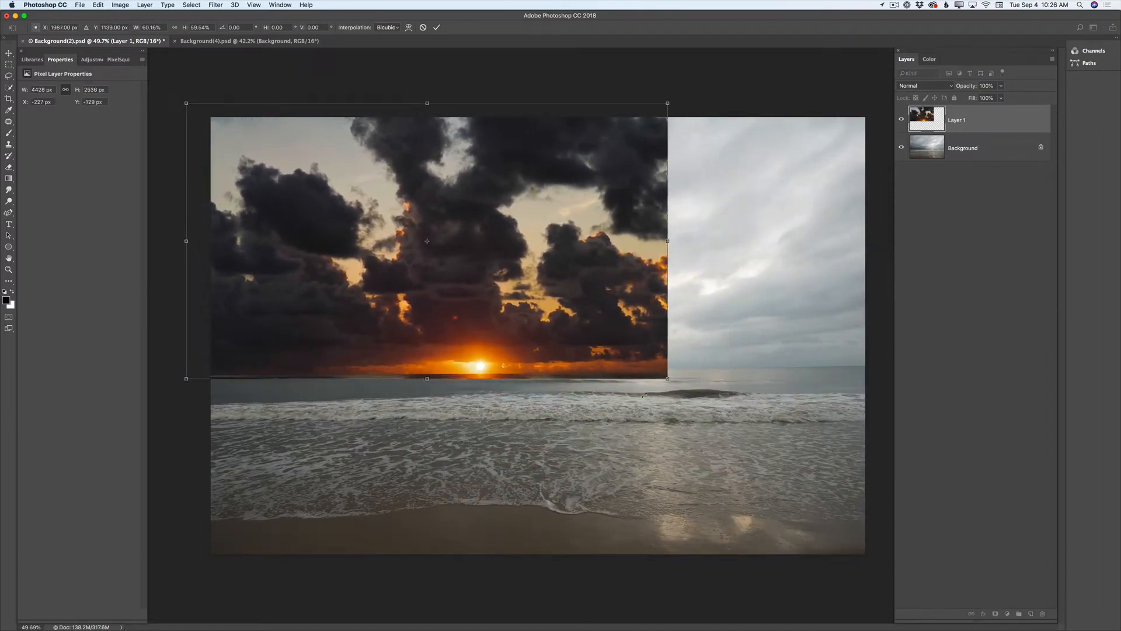
left_click_drag(666, 380, 865, 511)
left_click_drag(797, 375, 798, 272)
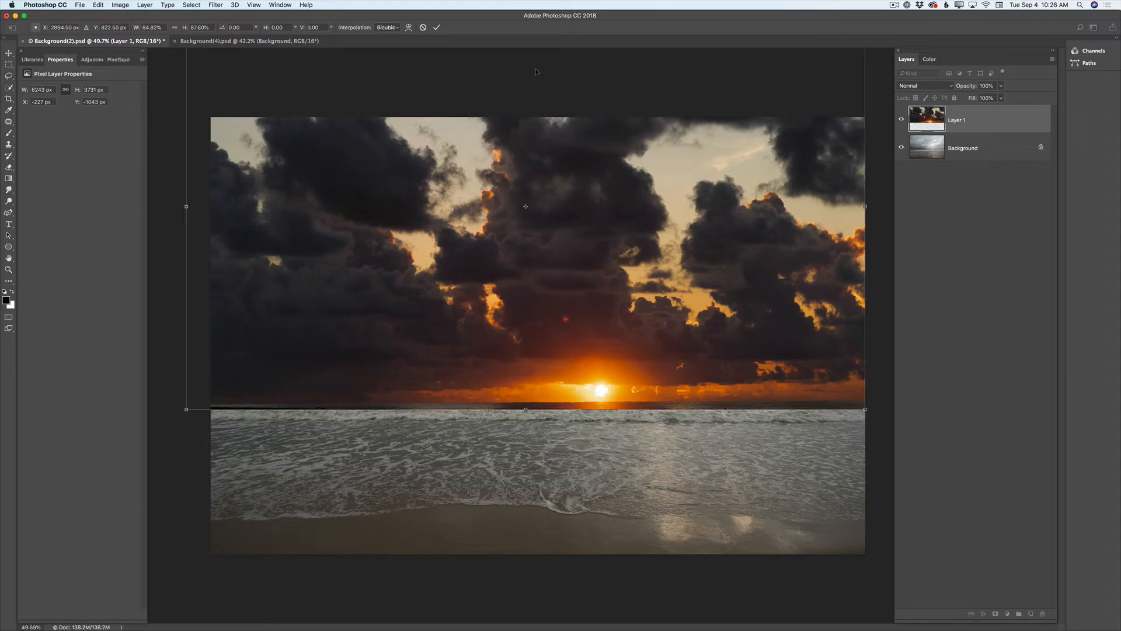
left_click(436, 27)
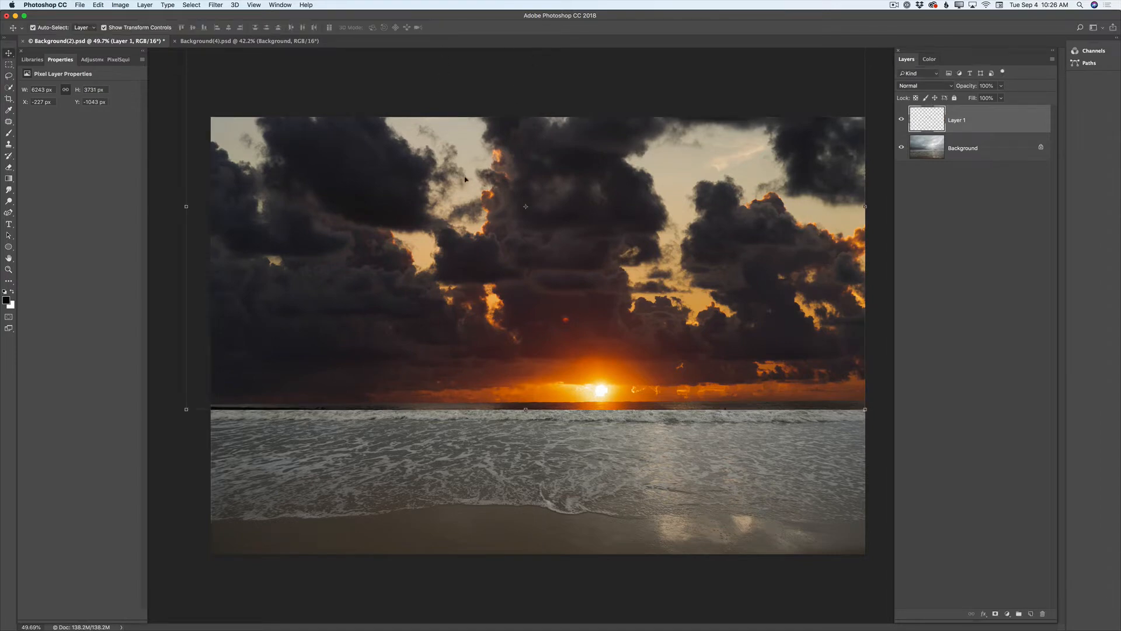
Rename the pasted sky layer as my sky
double_click(958, 120)
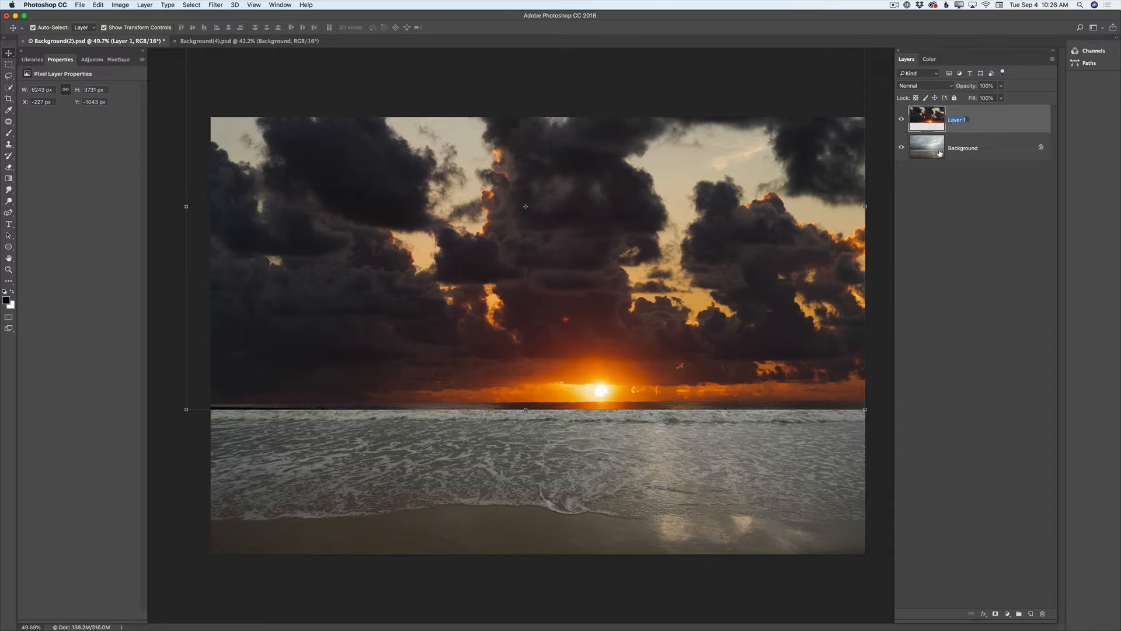
type("my sky")
key("Return")
Duplicate the Background layer as ocean and place it above the my sky layer
left_click(974, 150)
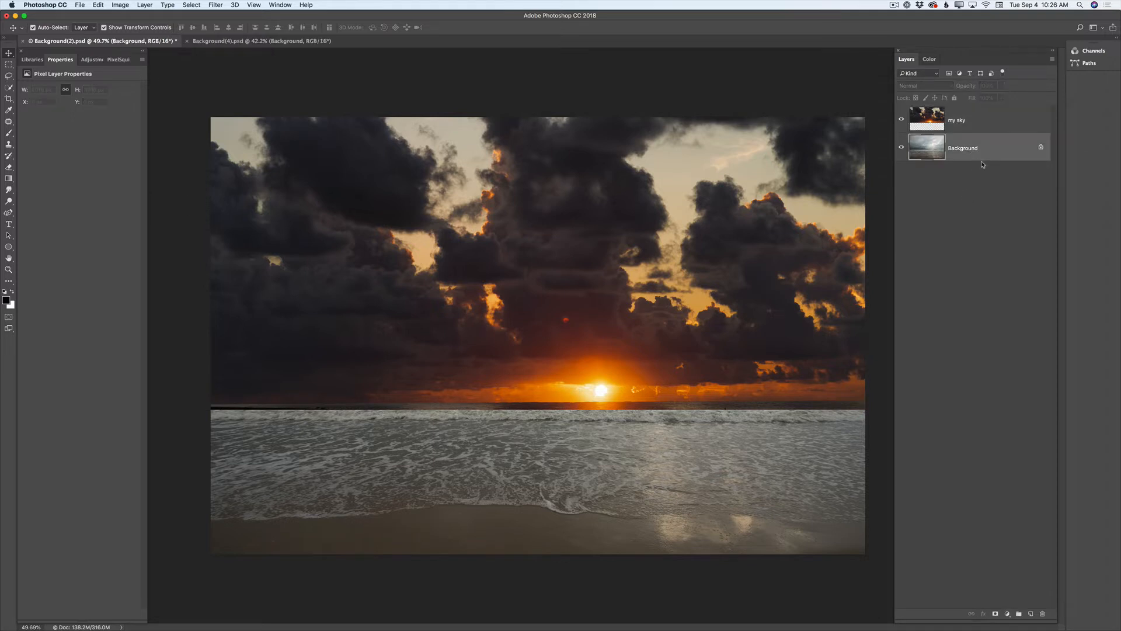
left_click_drag(974, 152, 1030, 613)
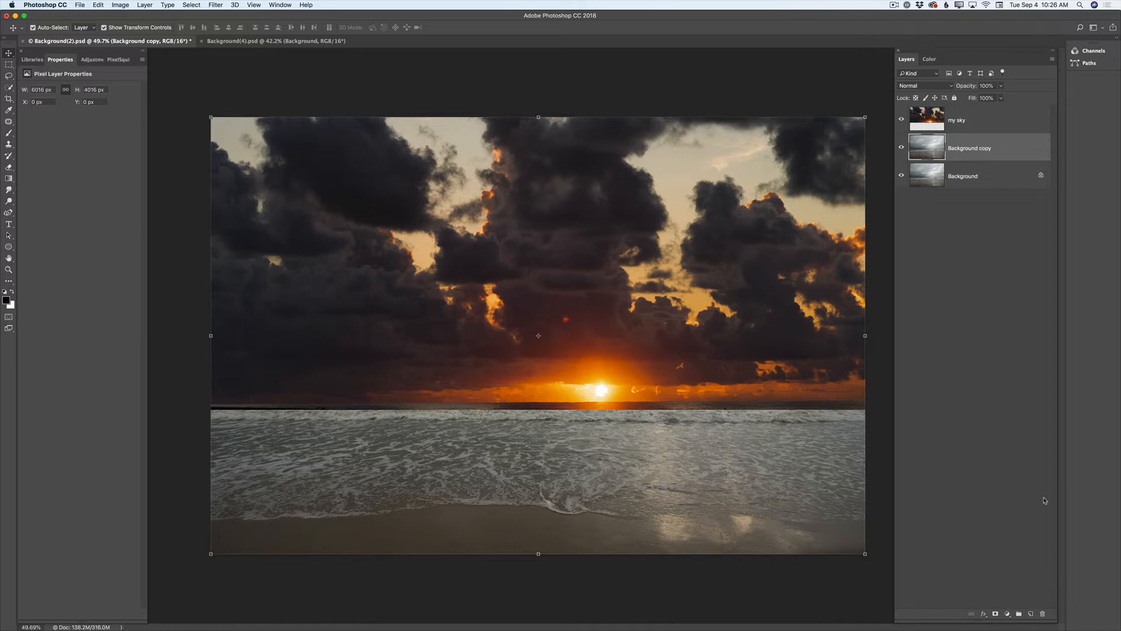
double_click(978, 157)
type("ocean")
key("Return")
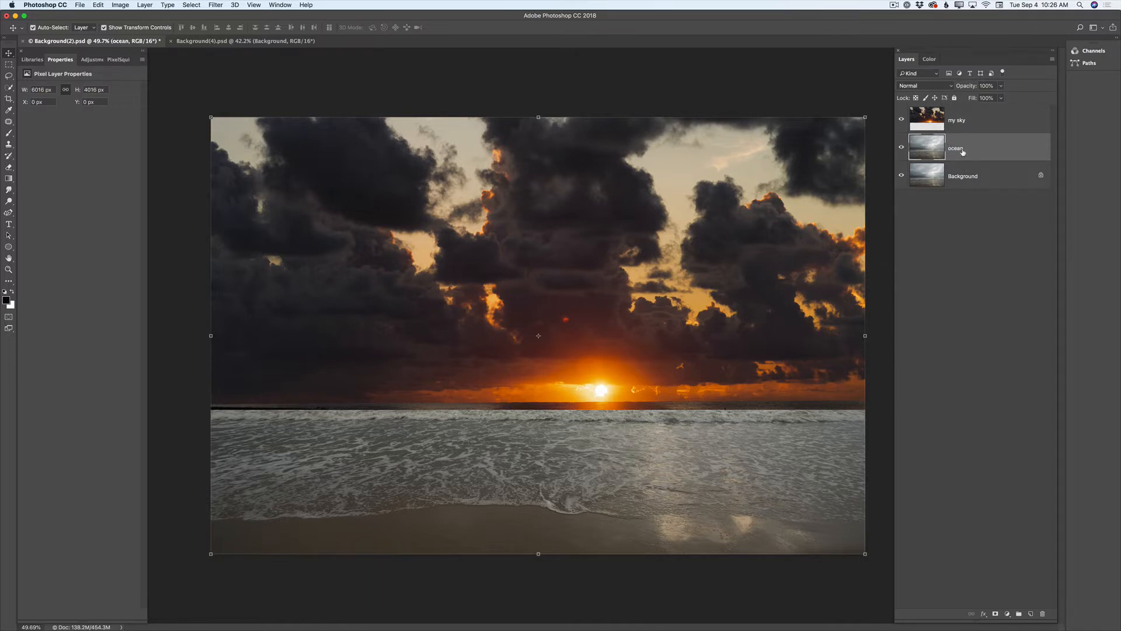
left_click_drag(966, 150, 969, 117)
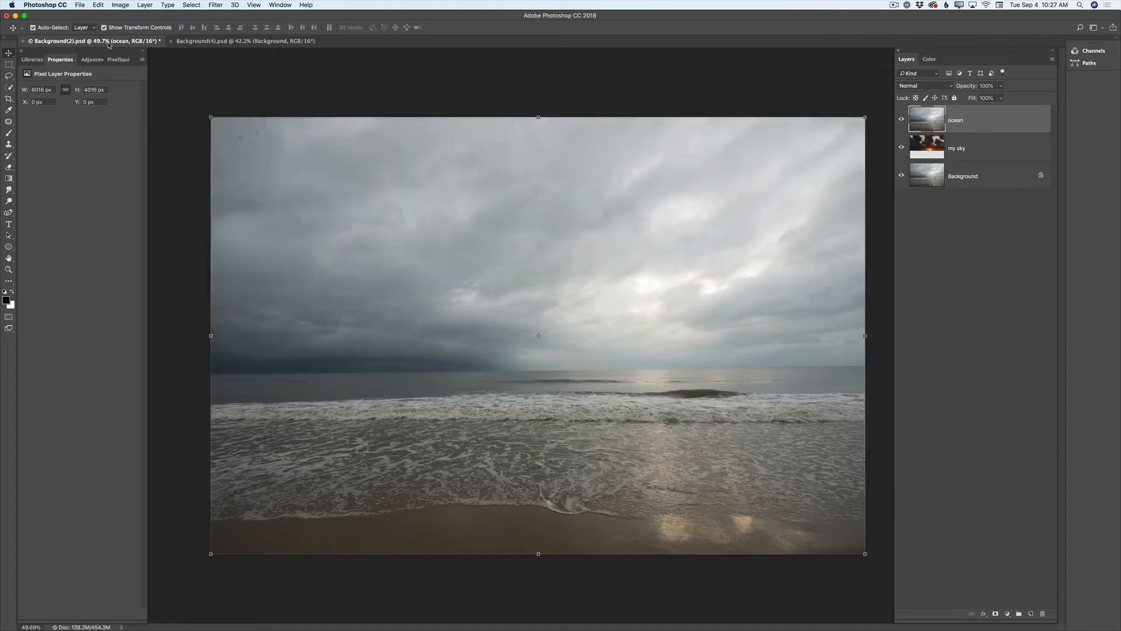
Delete the grey sky from the ocean layer down to just below the horizon, about 2400 px high, and clear the selection
left_click_drag(9, 65, 41, 67)
left_click_drag(201, 108, 867, 378)
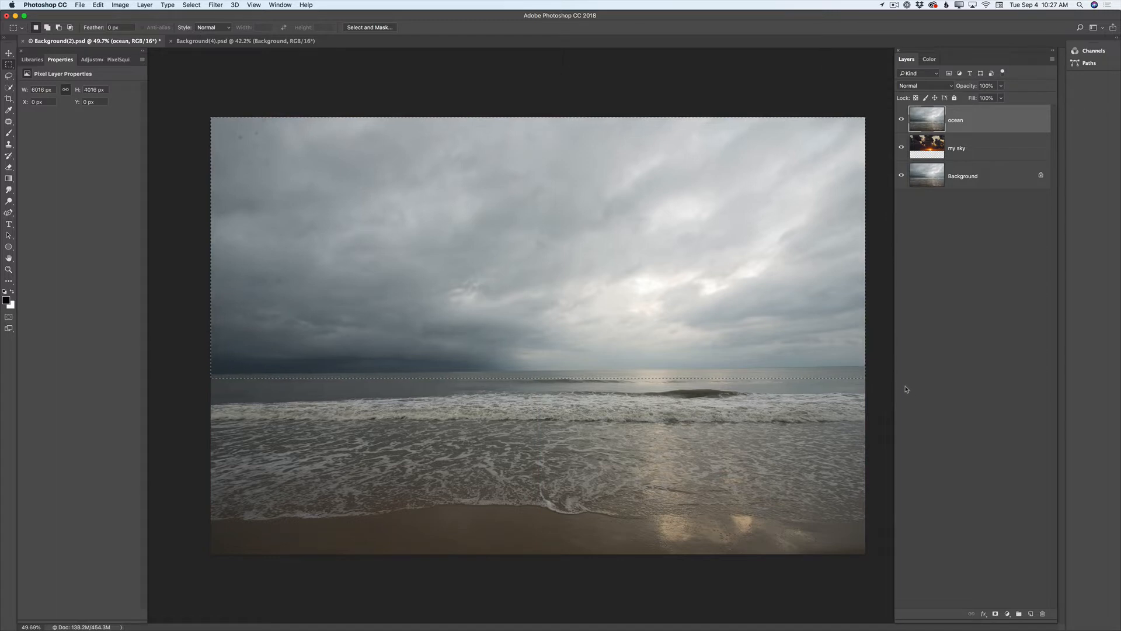
key("Delete")
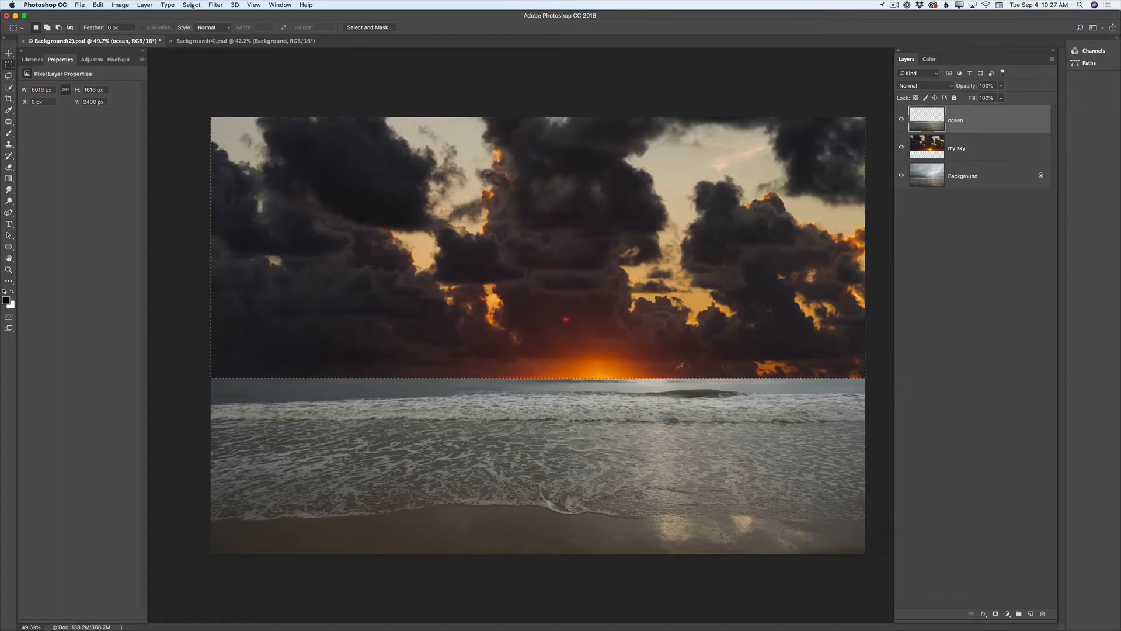
left_click(191, 5)
left_click(202, 27)
Move the my sky layer up to about X -176, Y -1160 px so the sun sits on the ocean horizon
left_click(9, 53)
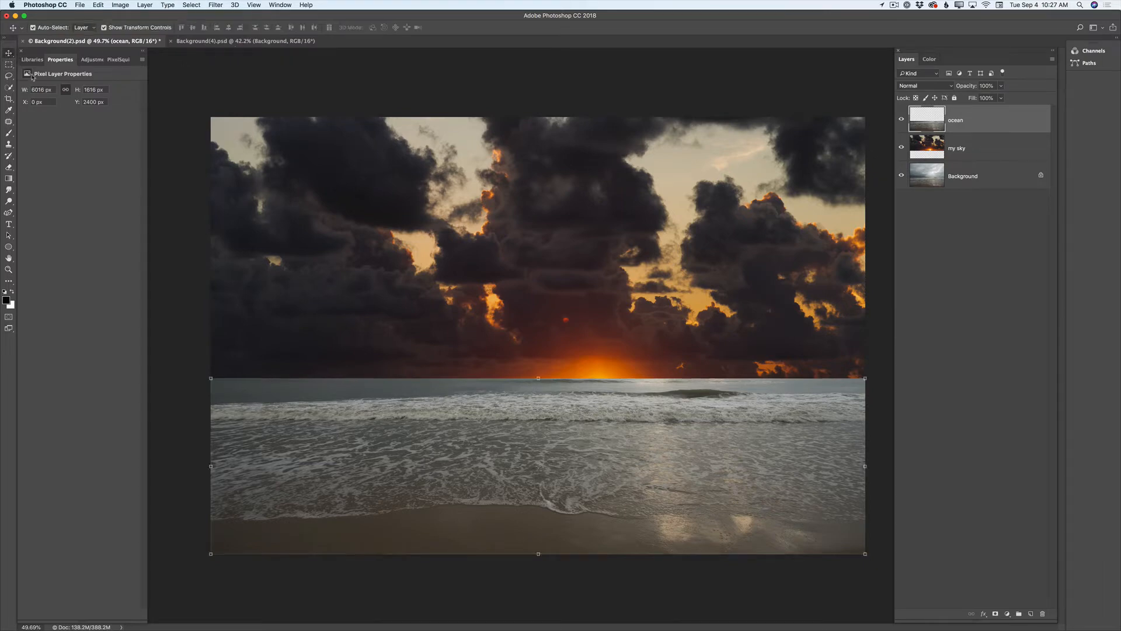
left_click(1000, 156)
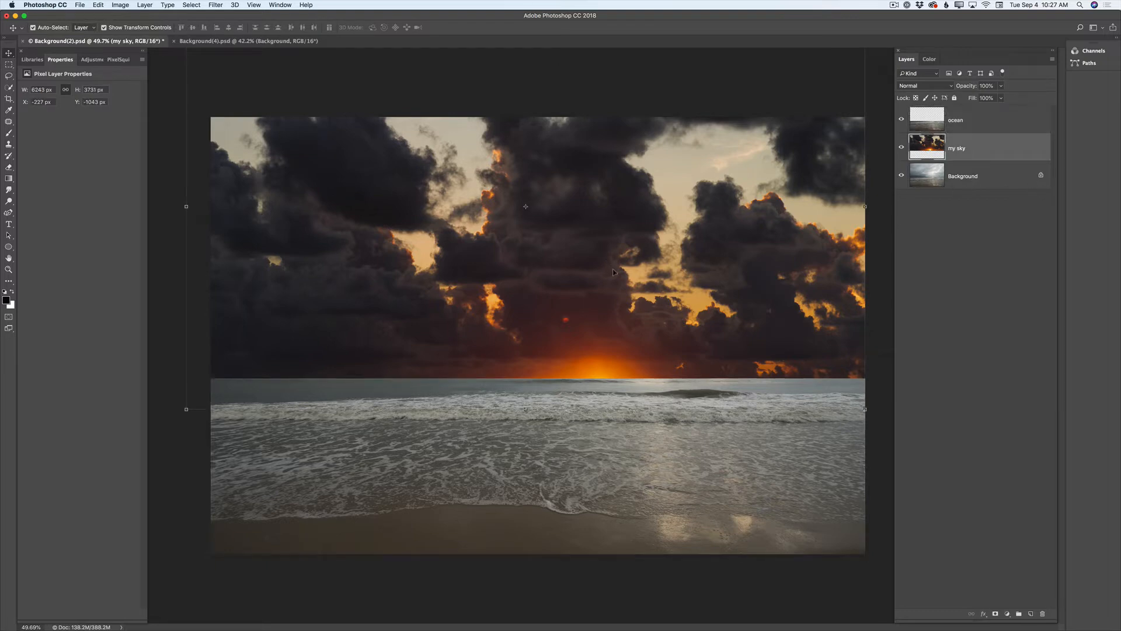
mouse_move(613, 271)
left_mouse_down()
mouse_move(618, 250)
mouse_move(620, 260)
left_mouse_up()
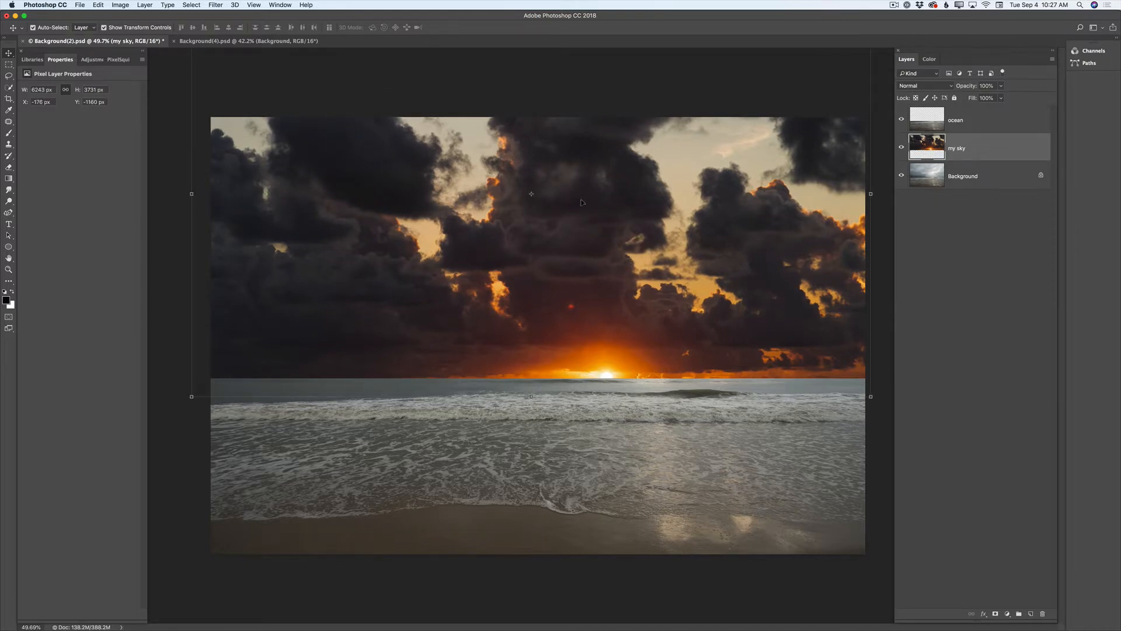
Open Match Color for the ocean layer with Background(2).psd as the source and my sky as the source layer
left_click(966, 123)
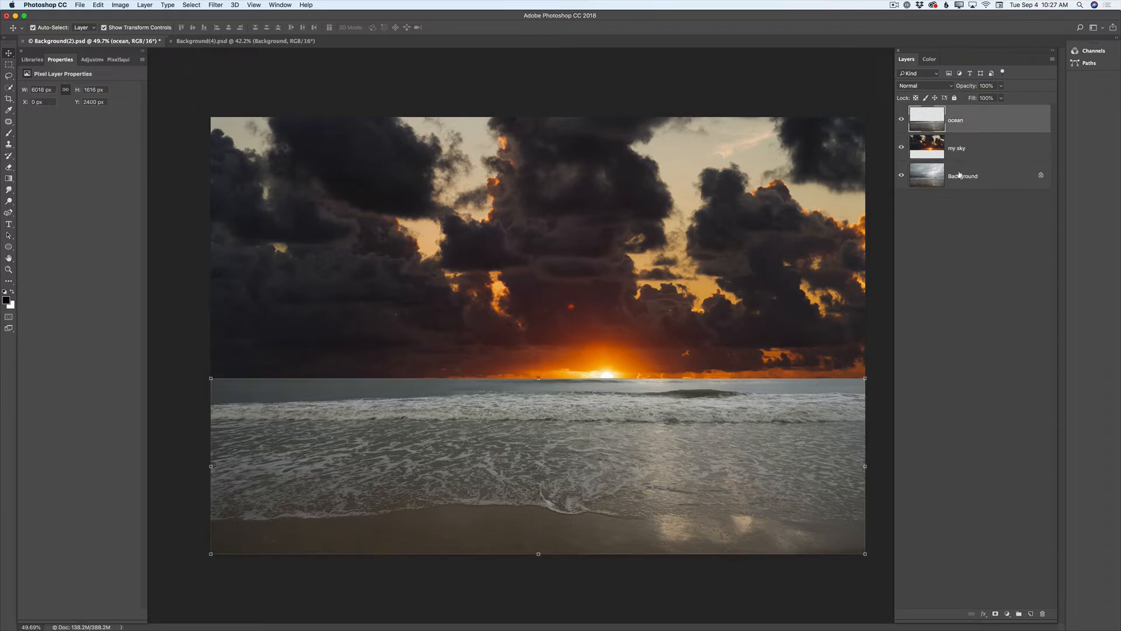
left_click(121, 5)
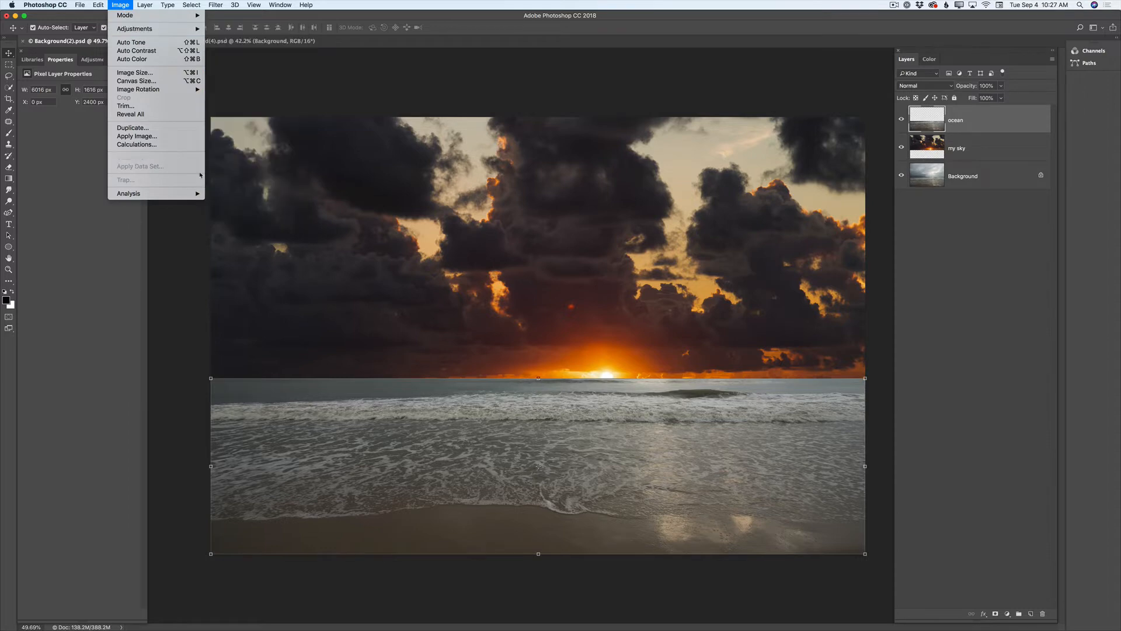
mouse_move(187, 29)
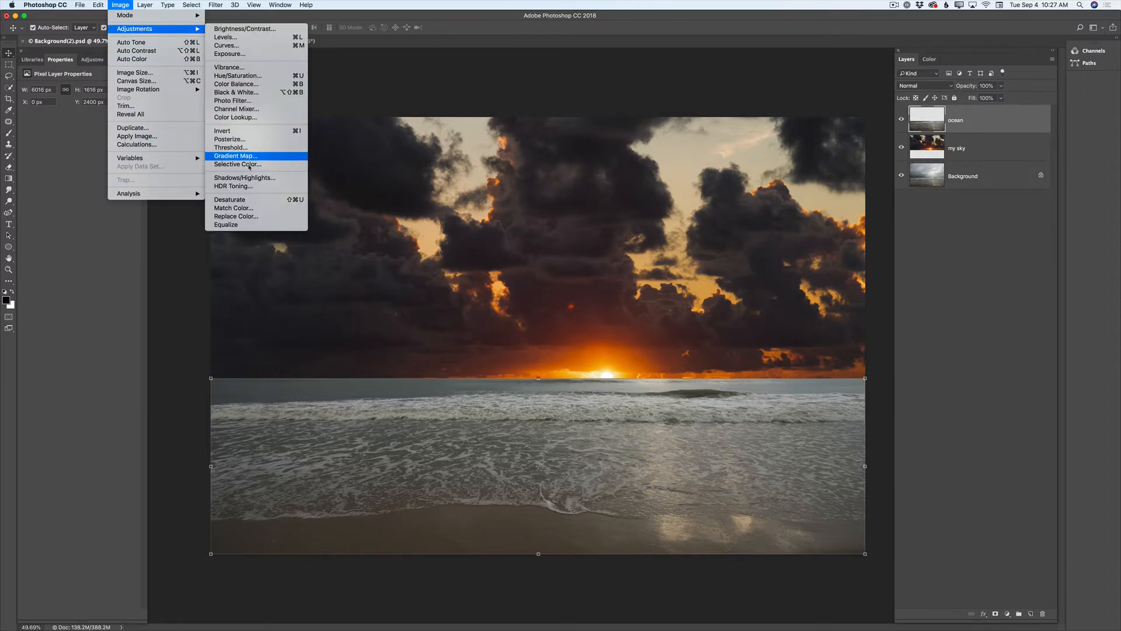
left_click(248, 208)
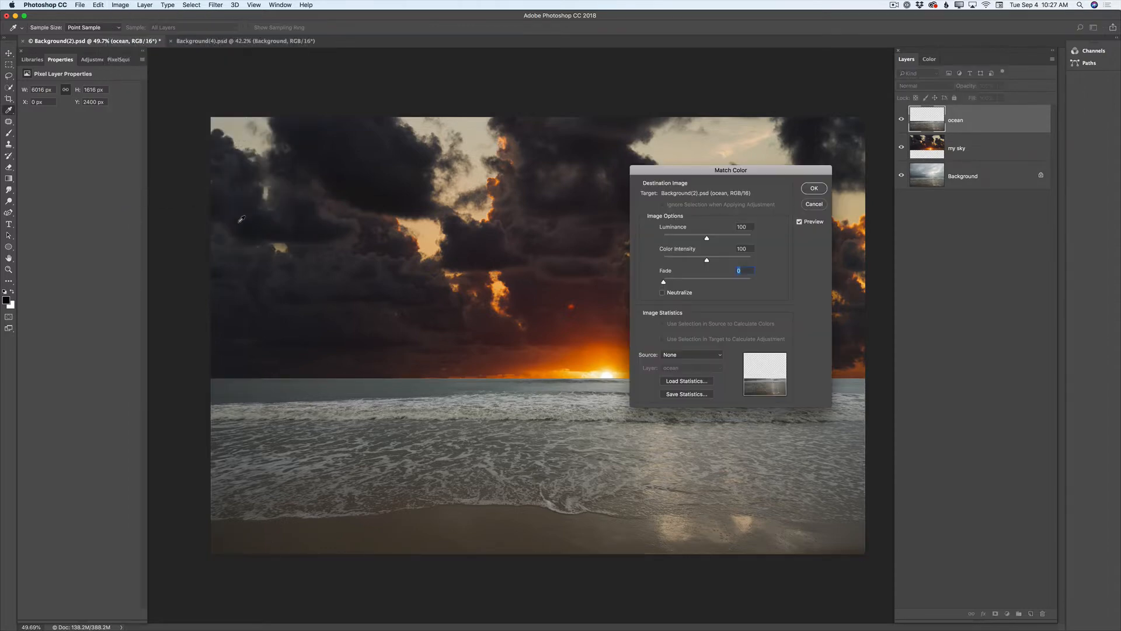
left_click(682, 355)
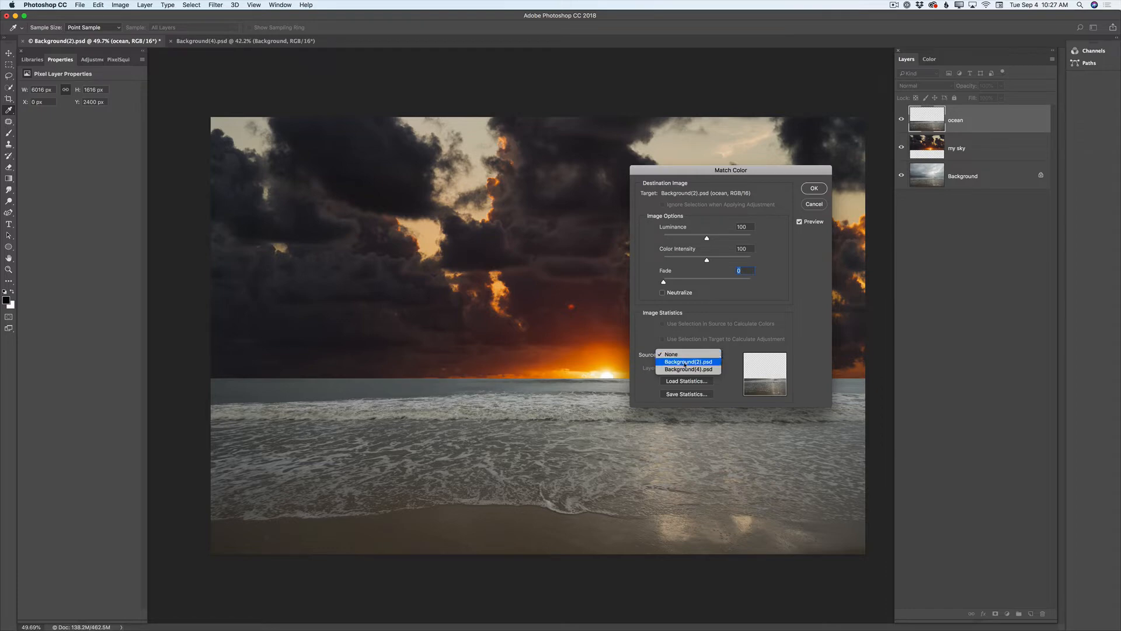
left_click(685, 362)
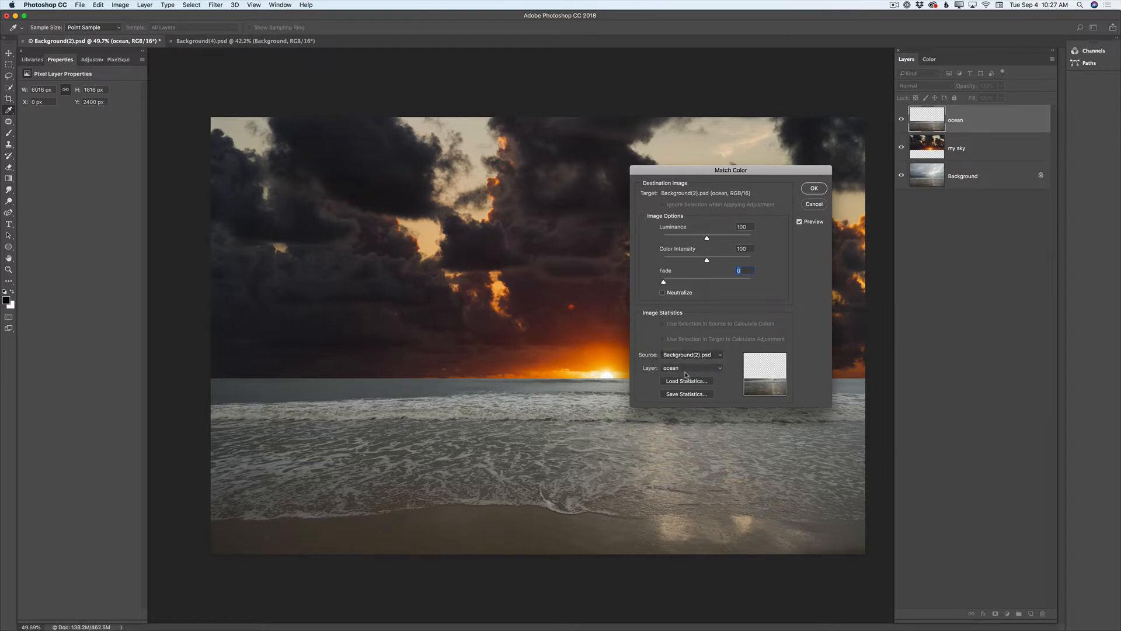
left_click(689, 370)
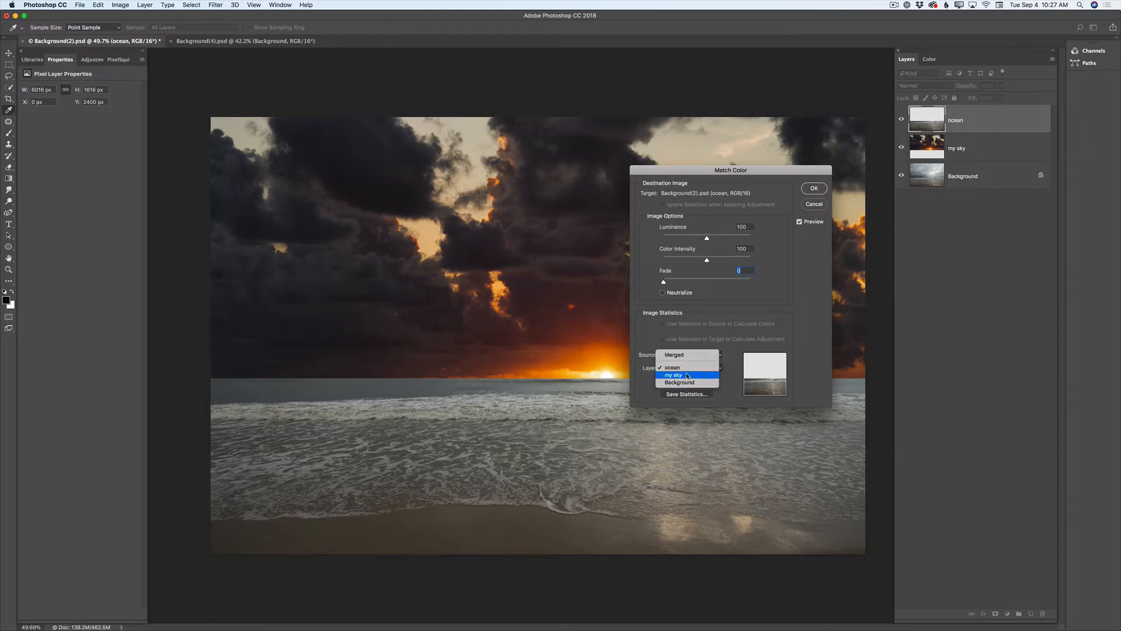
left_click(687, 376)
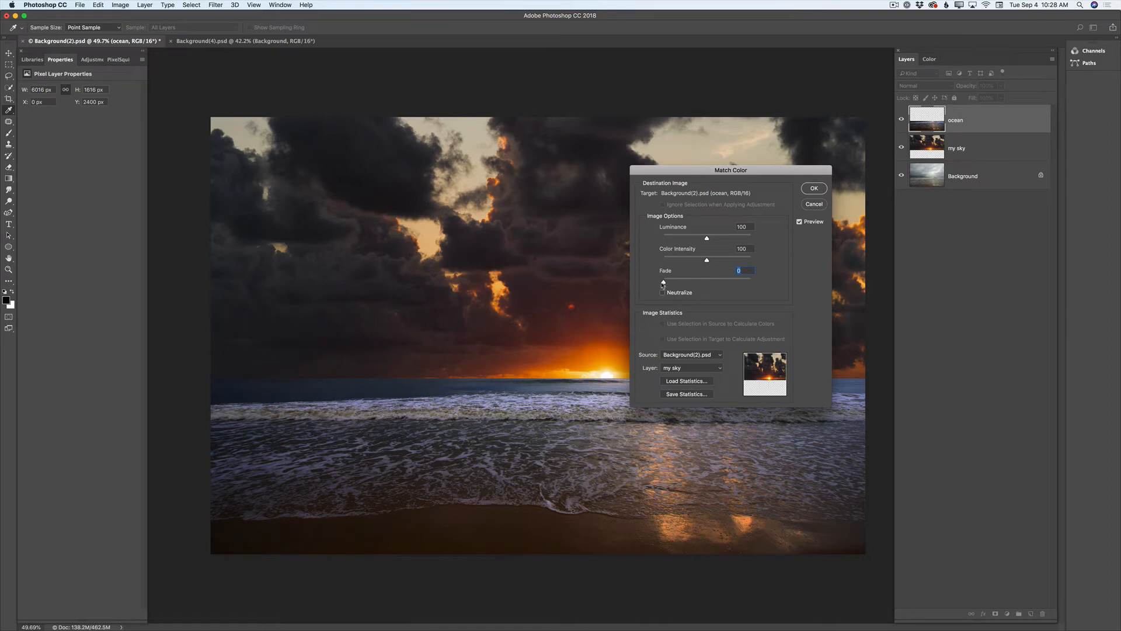
Raise the Match Color fade slightly, lower the luminance a little, and apply the adjustment to the ocean layer
left_click_drag(663, 285, 678, 285)
left_click_drag(676, 286, 677, 283)
left_click_drag(706, 239, 700, 239)
left_click(812, 189)
key("v")
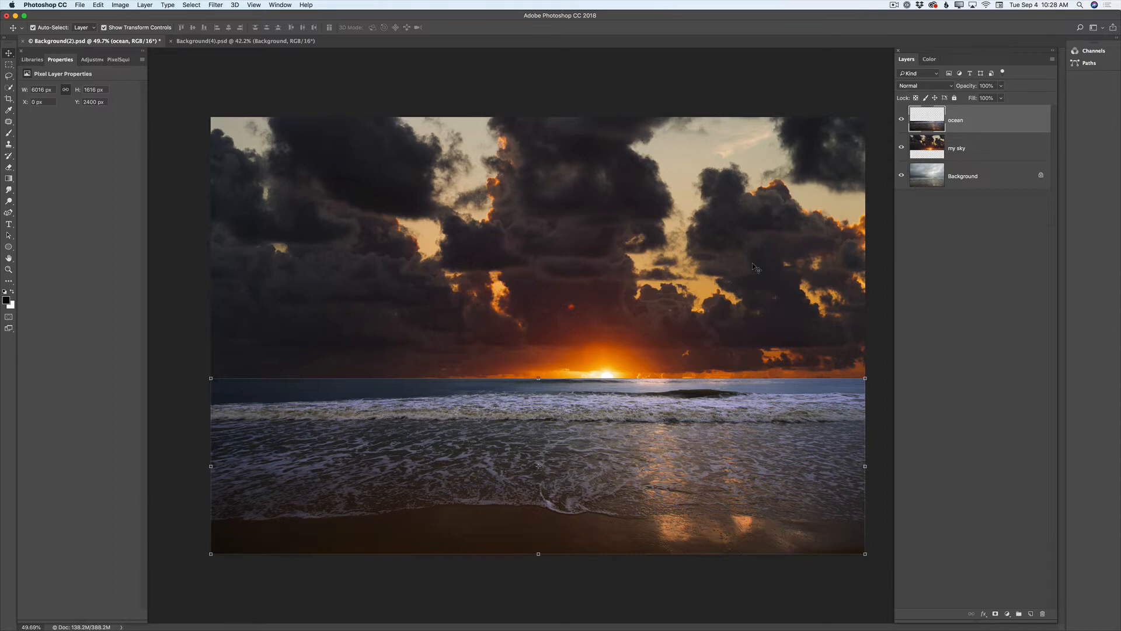
Add an Exposure adjustment layer above the ocean layer and clip it to the ocean
left_click(91, 60)
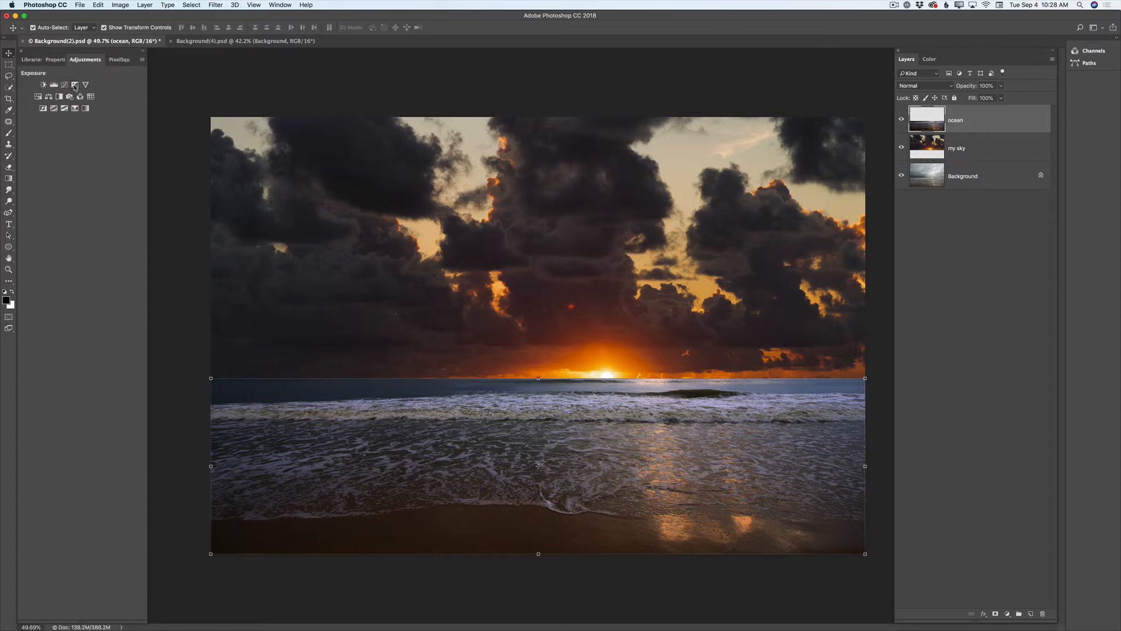
left_click(75, 85)
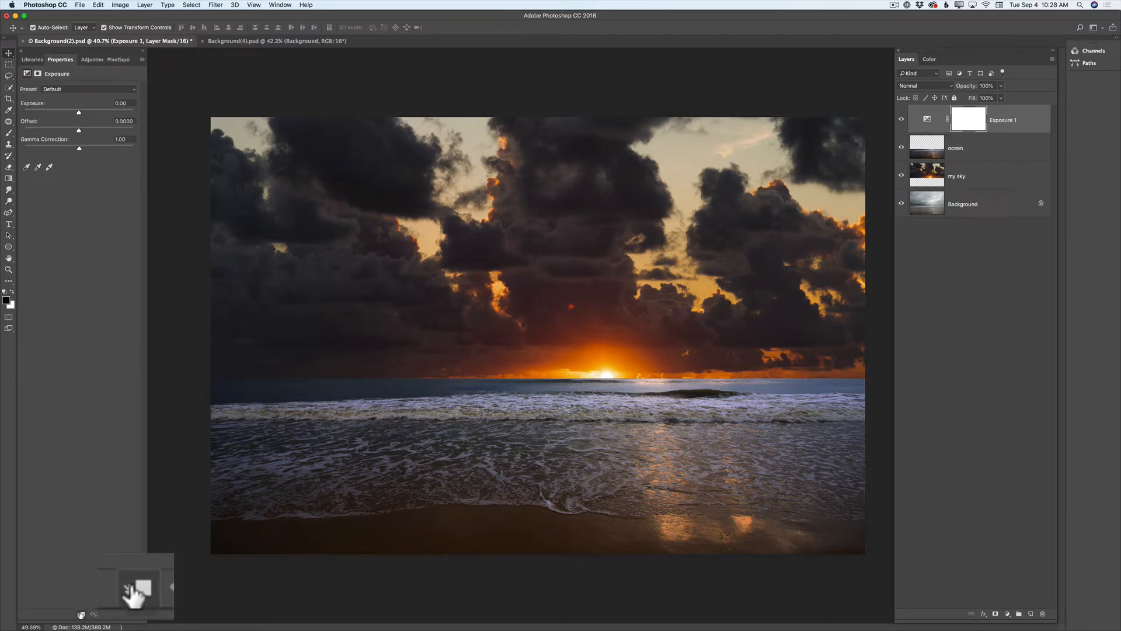
left_click(81, 614)
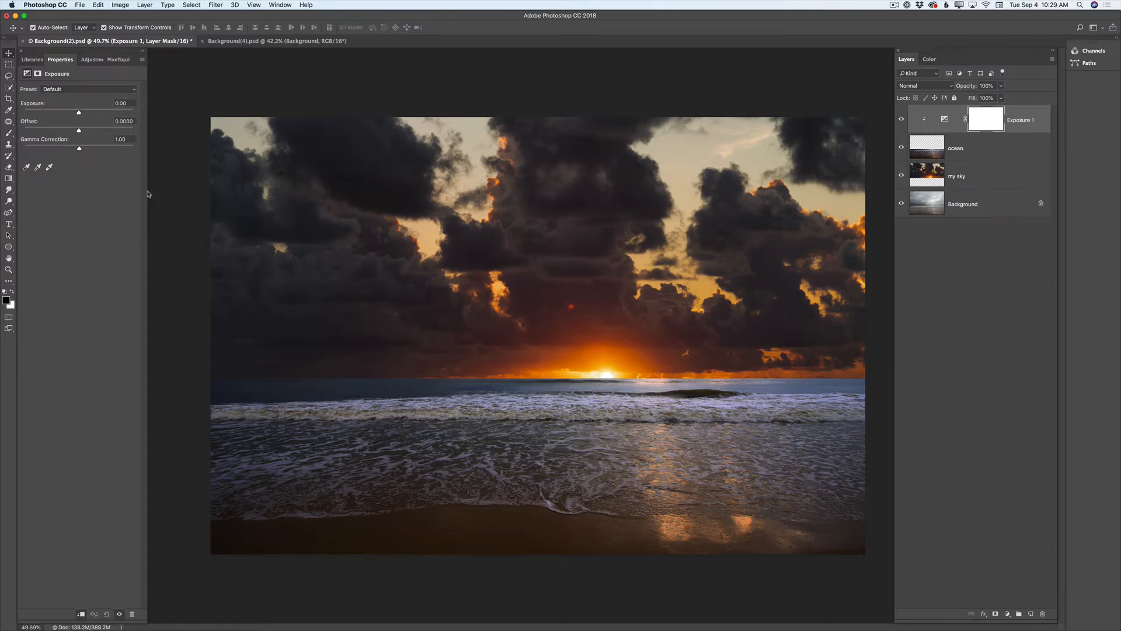
Set the clipped Exposure adjustment to -0.85 and reduce its layer opacity to 71%
left_click_drag(77, 112, 72, 112)
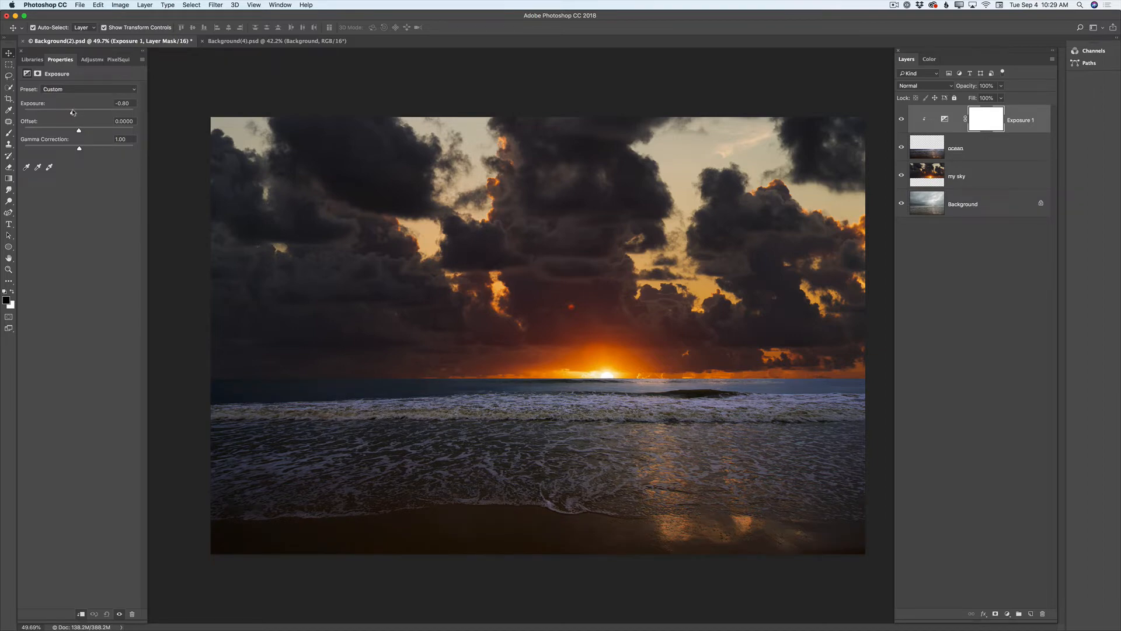
left_click_drag(73, 112, 72, 112)
left_click(1001, 98)
left_click_drag(1001, 98, 988, 98)
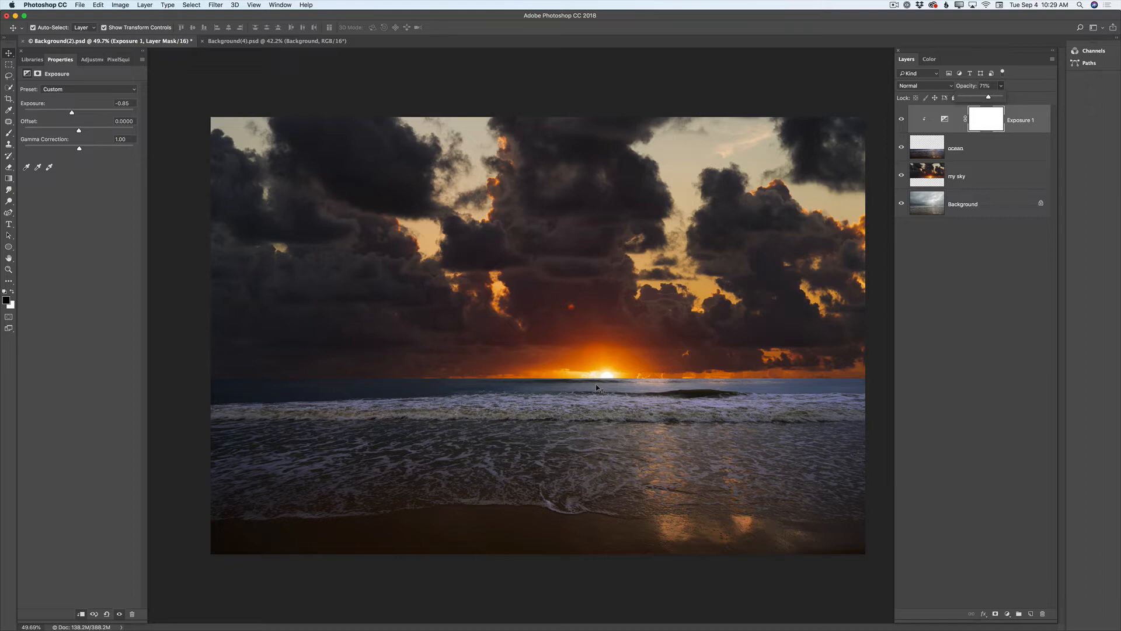
Add a layer mask to the ocean layer and set the Gradient tool to radial at 27% opacity
left_click(926, 153)
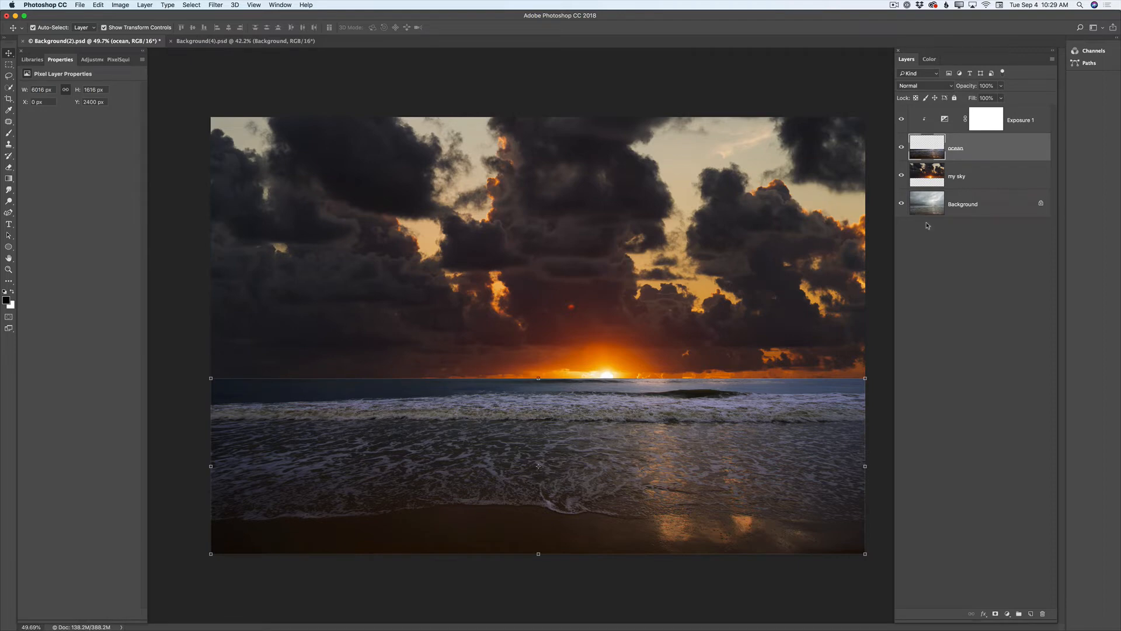
left_click(995, 613)
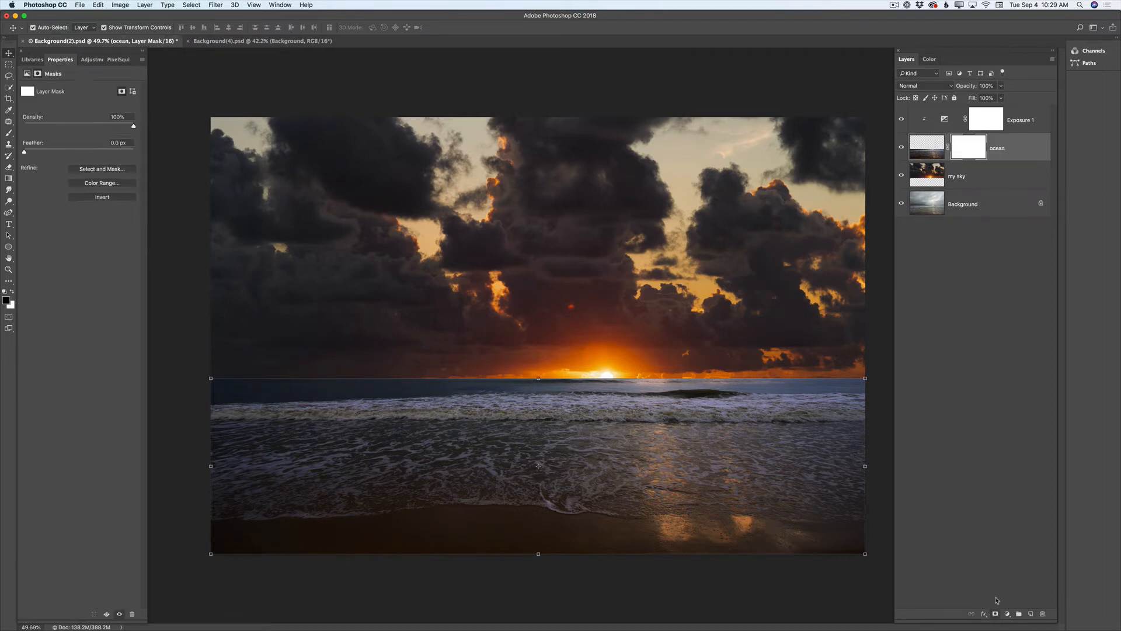
left_click(9, 178)
left_click(36, 179)
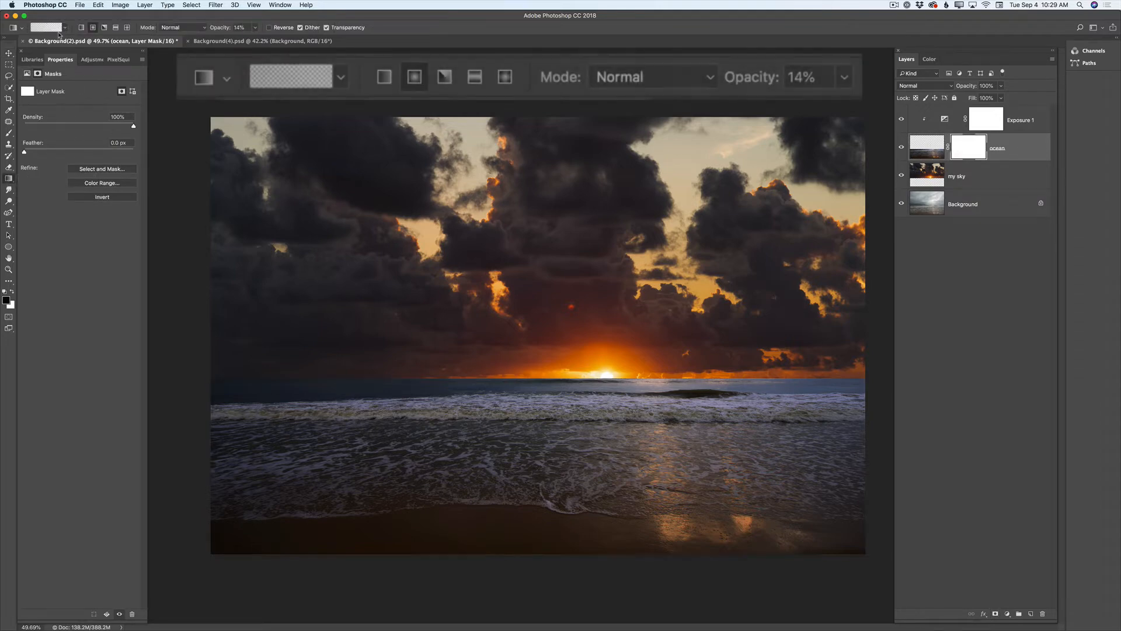
left_click(64, 27)
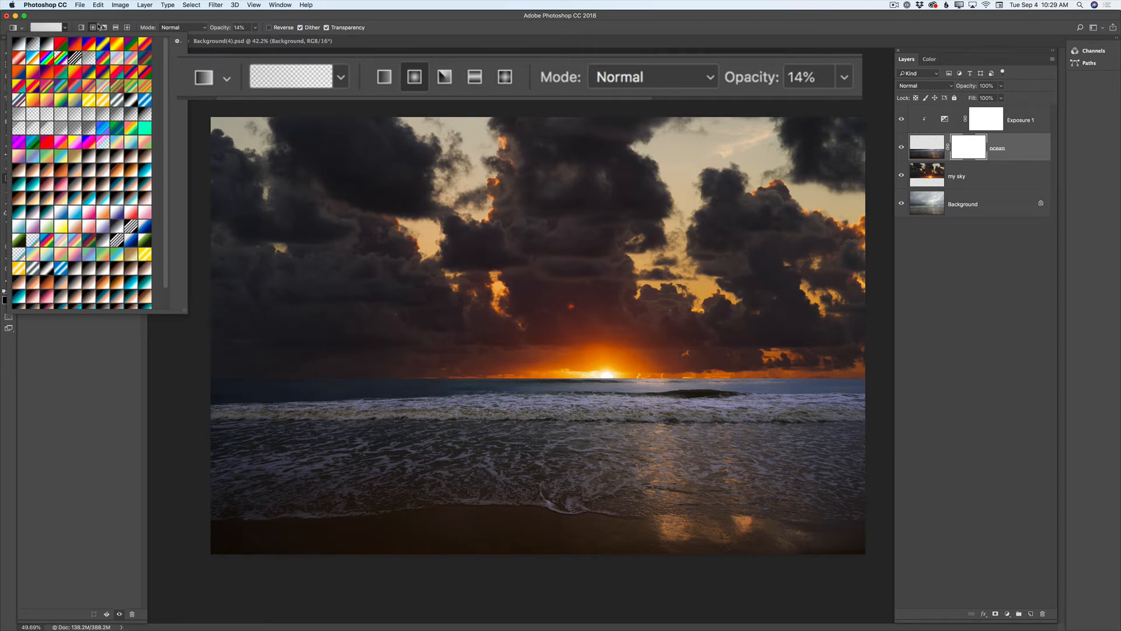
left_click(93, 28)
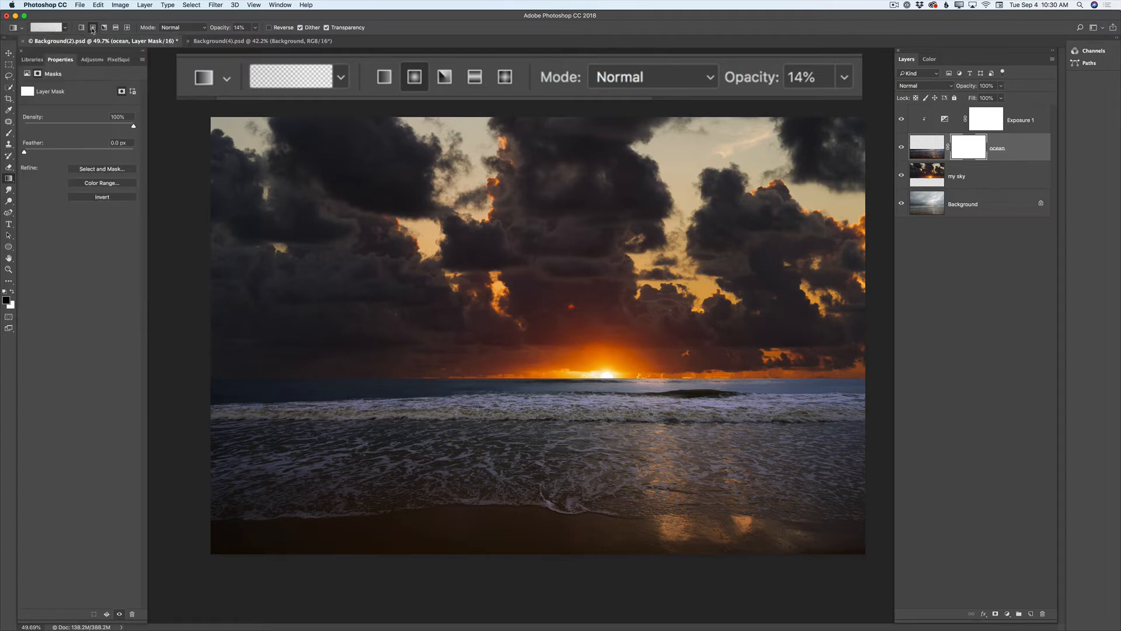
left_click(254, 28)
left_click_drag(254, 39, 258, 38)
left_click_drag(259, 39, 261, 39)
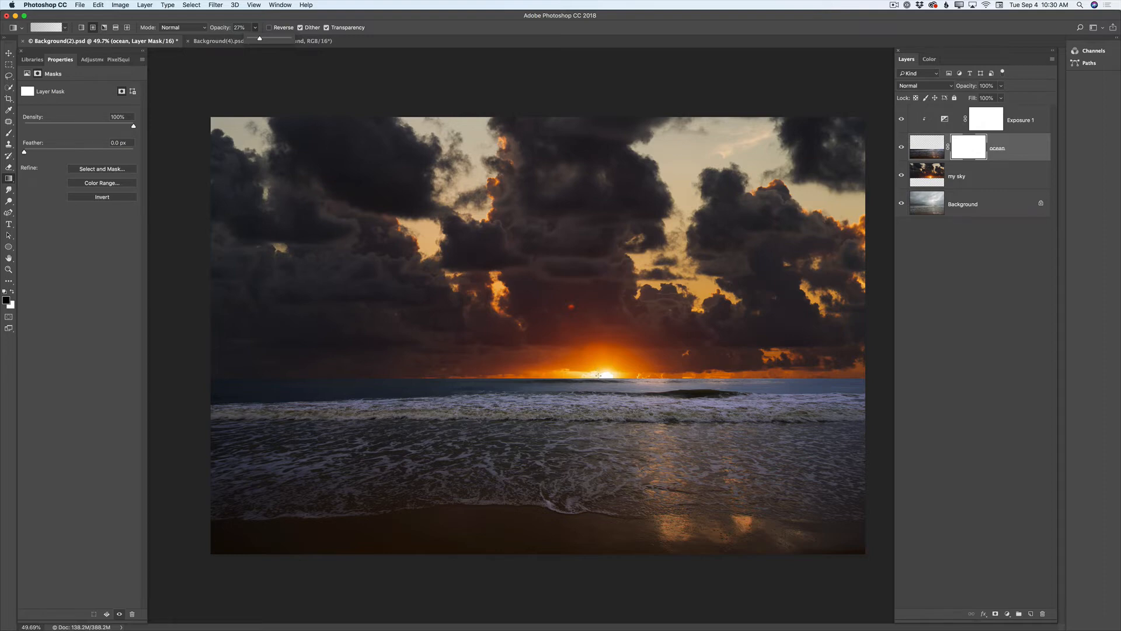
Draw several short black radial gradients on the ocean mask along the horizon beneath and beside the sun
left_click_drag(607, 377, 613, 394)
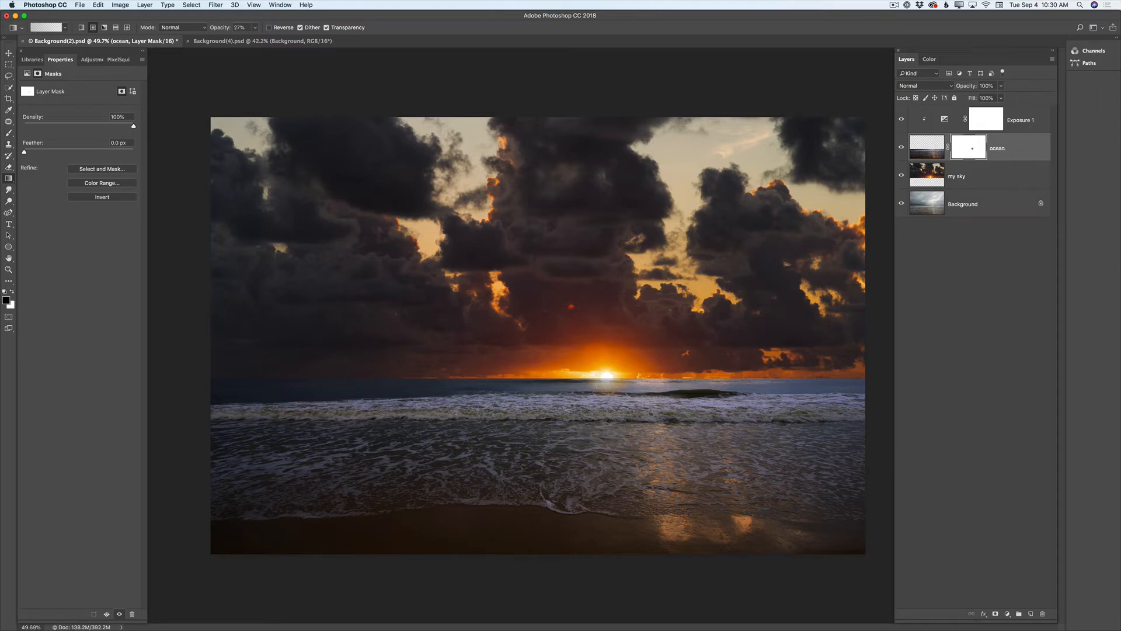
mouse_move(607, 376)
left_mouse_down()
mouse_move(609, 386)
mouse_move(587, 388)
left_mouse_up()
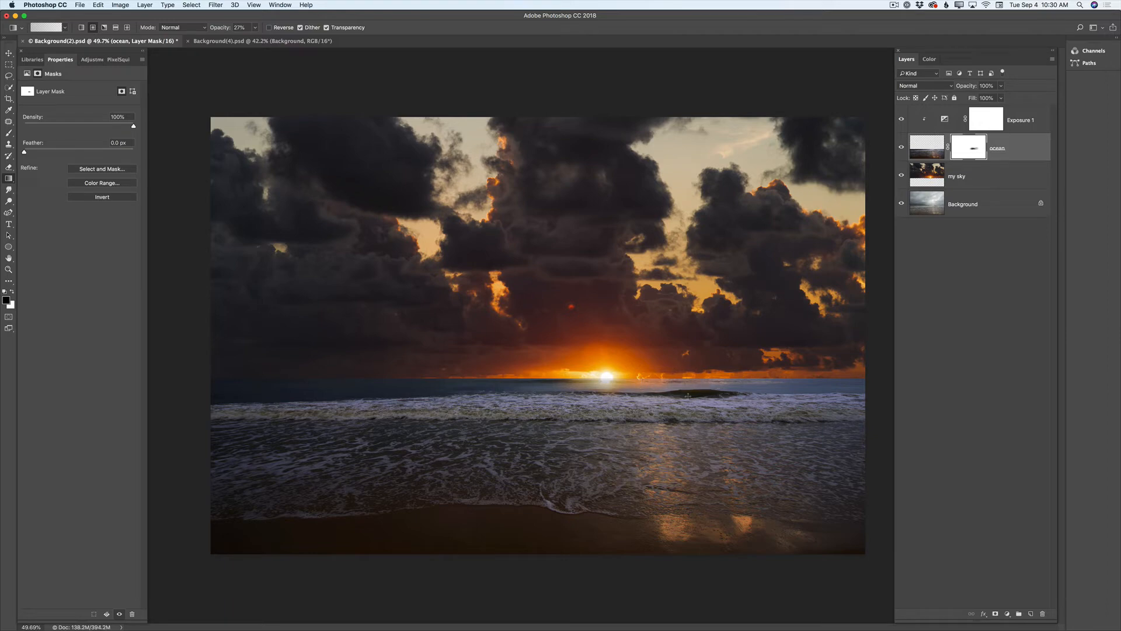
left_click_drag(574, 369, 574, 370)
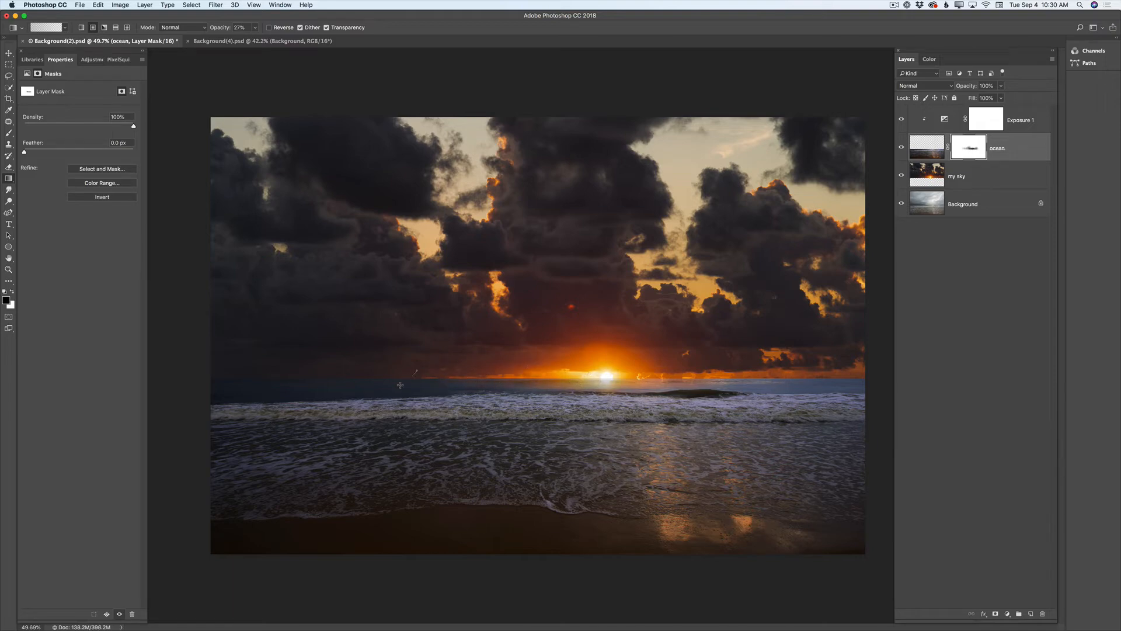
left_click_drag(502, 368, 479, 381)
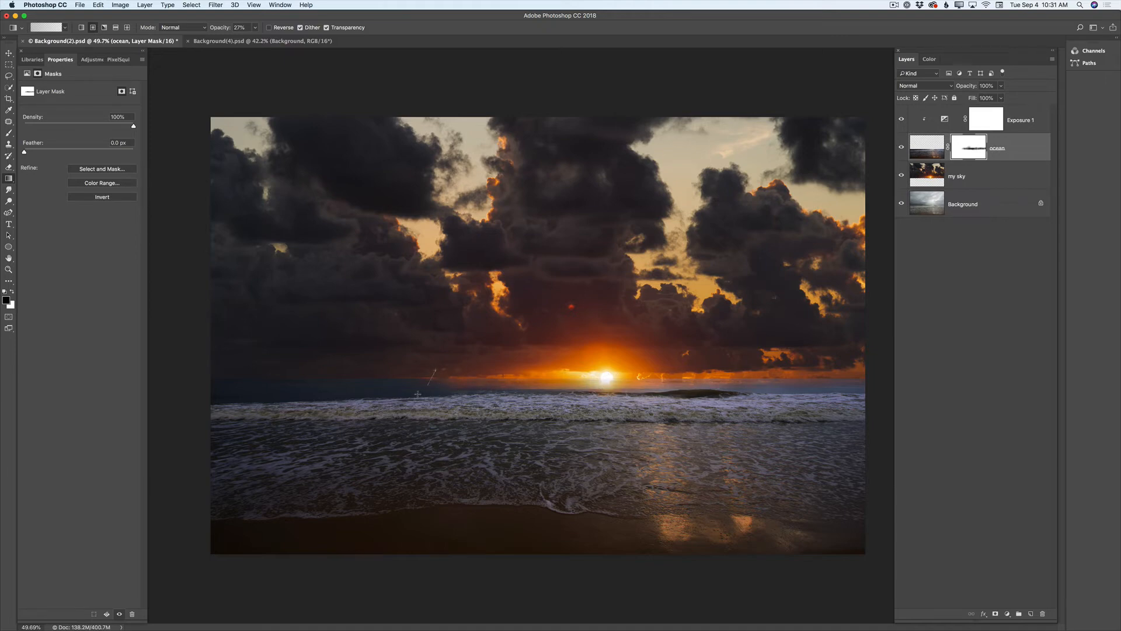
left_click(12, 293)
Duplicate the my sky layer and place the copy at the top of the layer stack
left_click(9, 53)
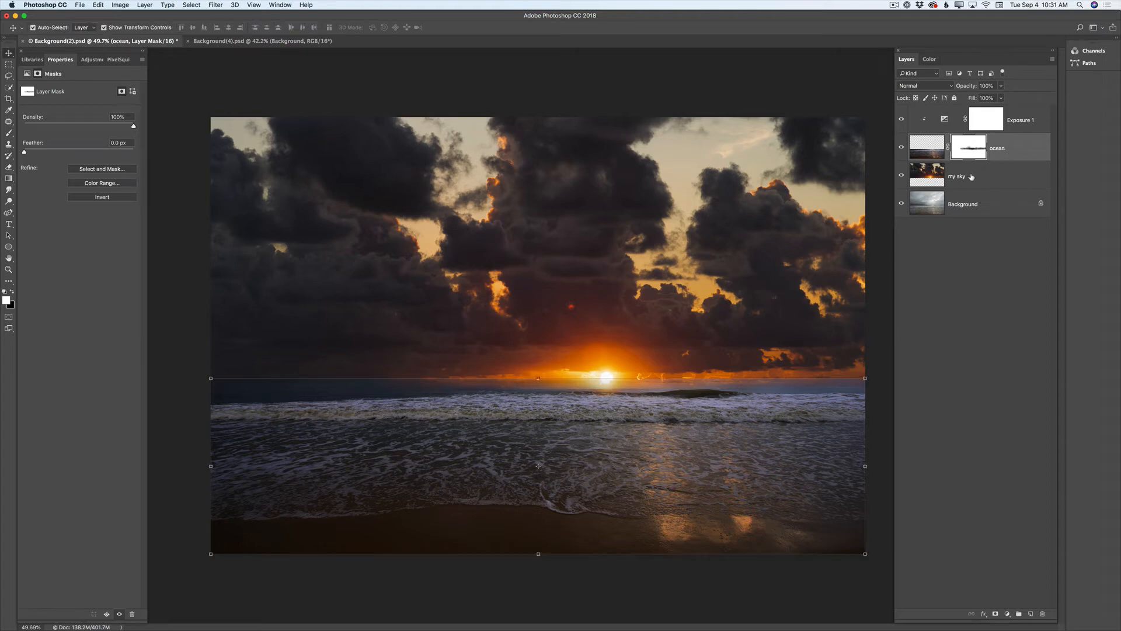
left_click(969, 182)
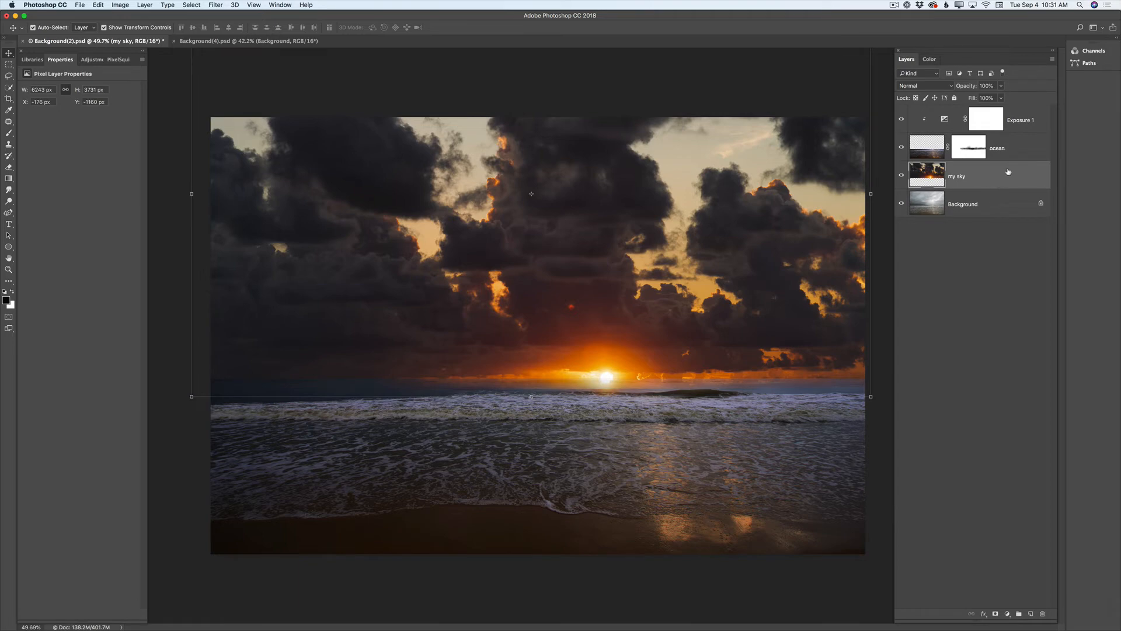
left_click_drag(1008, 176, 1031, 613)
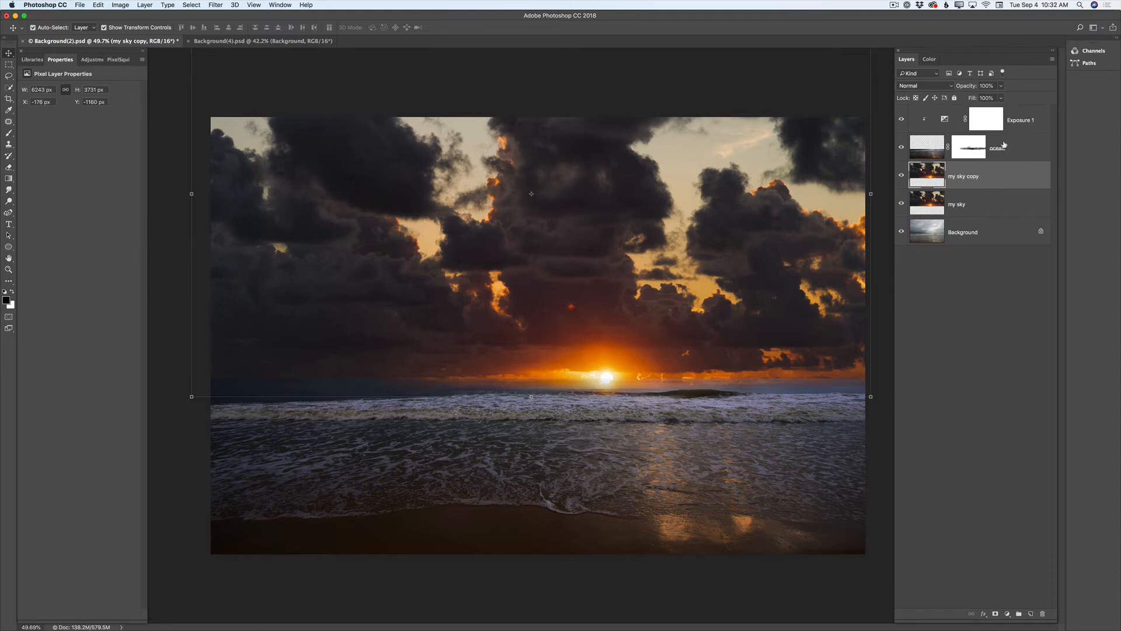
left_click_drag(967, 180, 969, 120)
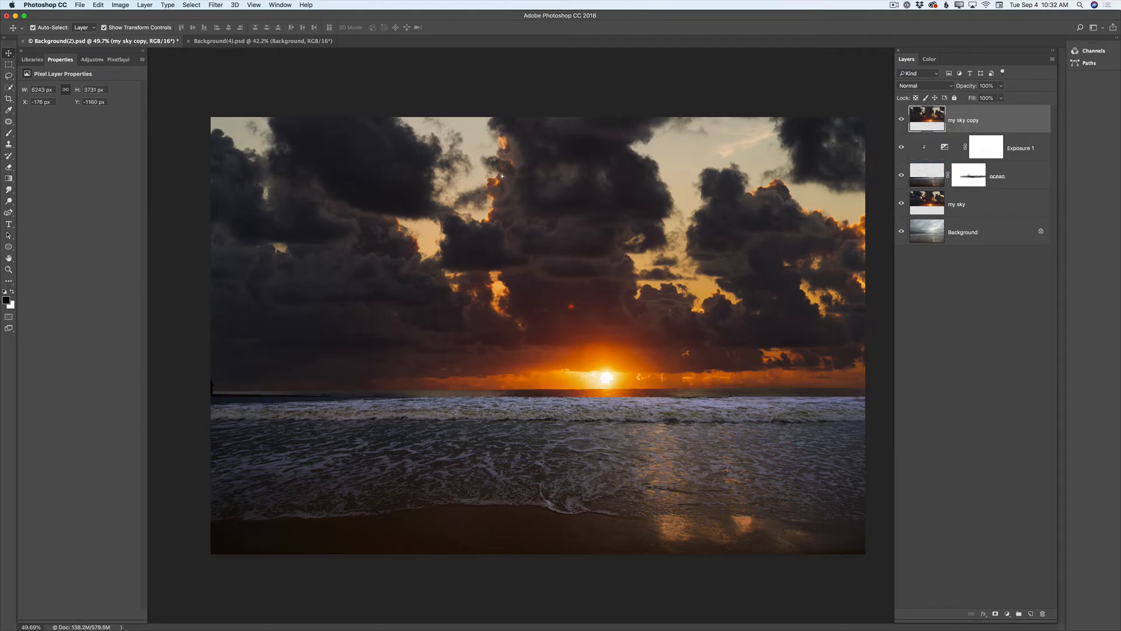
Flip the my sky copy layer vertically at -78.08% height and place its upper edge near the horizon at Y 2450 px
left_click_drag(519, 96, 526, 212)
left_click_drag(532, 107, 531, 596)
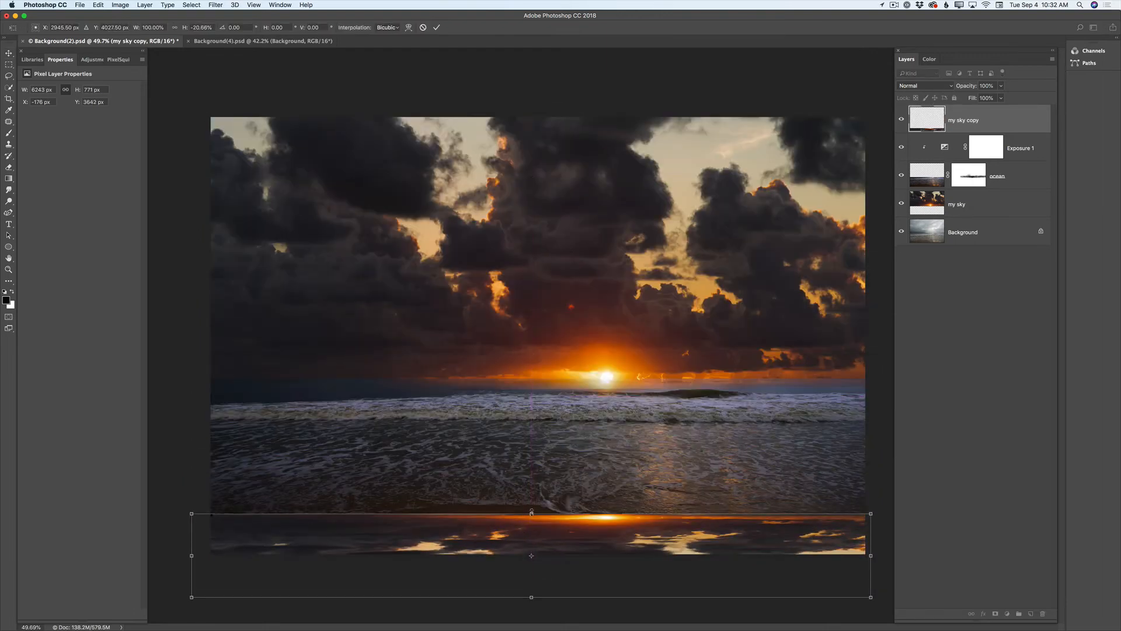
left_click_drag(531, 512, 531, 280)
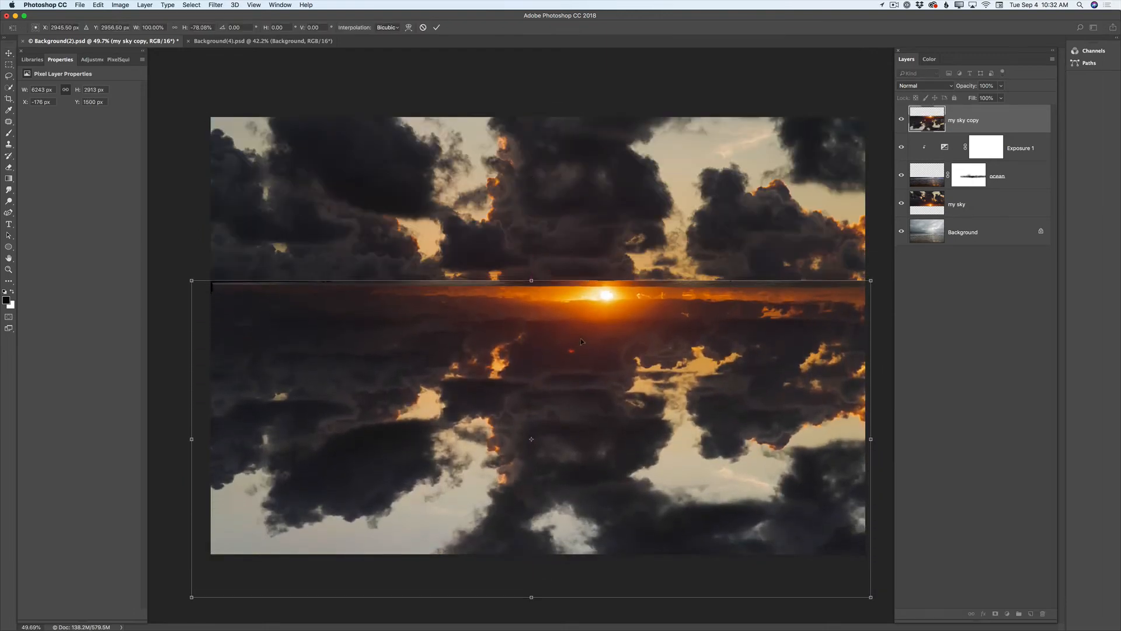
left_click_drag(581, 341, 574, 449)
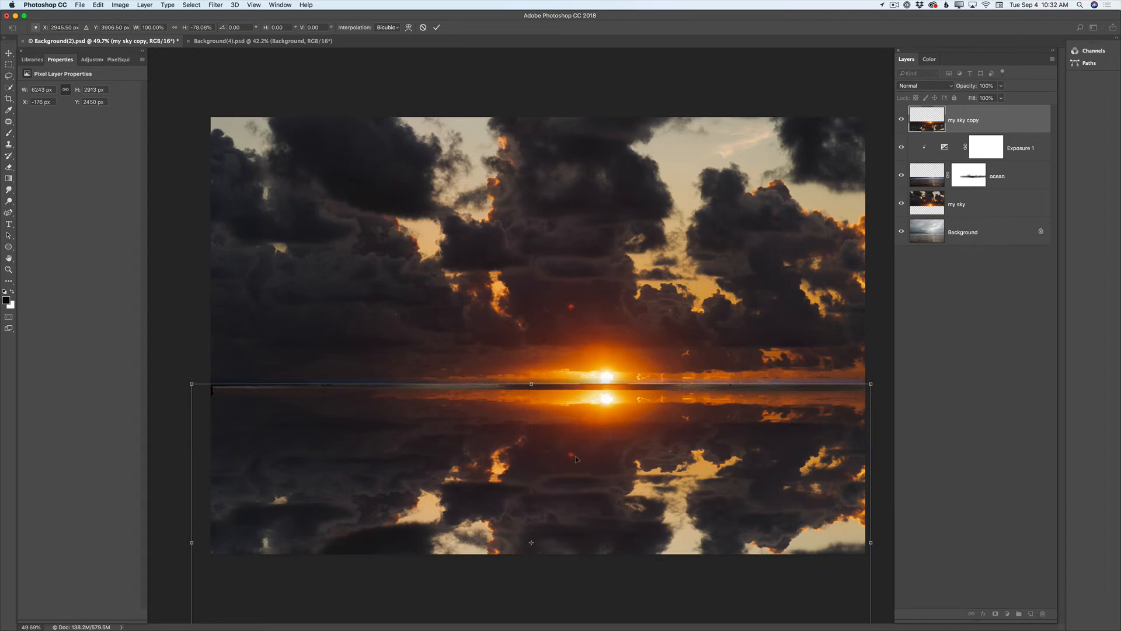
left_click(436, 28)
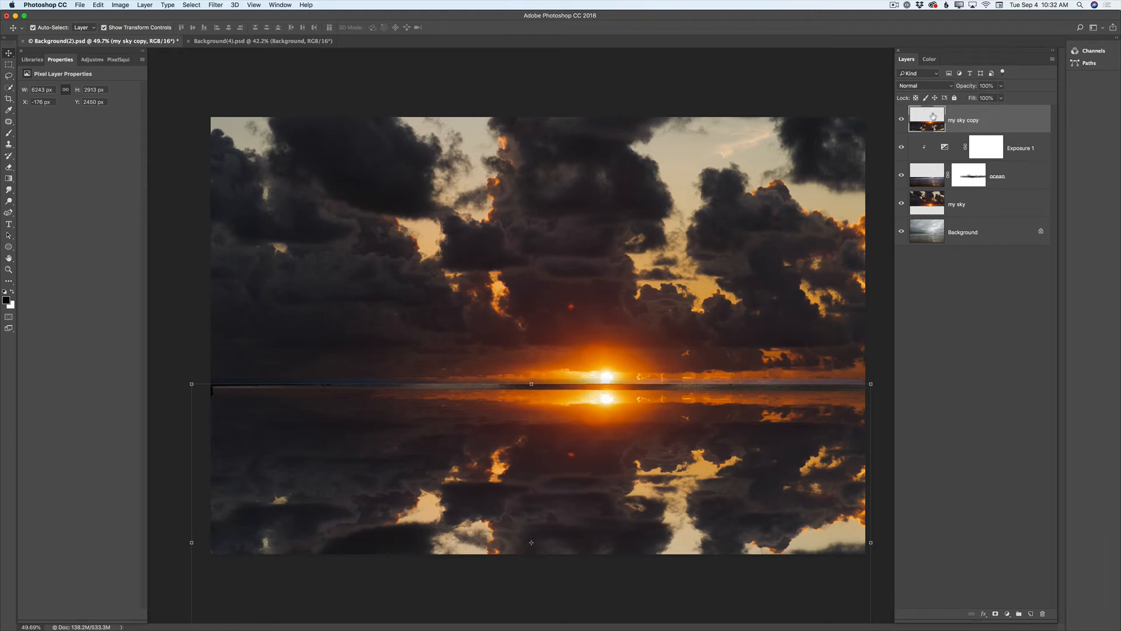
Reduce the opacity of the my sky copy layer to 62% to blend the reflection with the ocean
left_click(1000, 86)
left_click_drag(1000, 98, 989, 99)
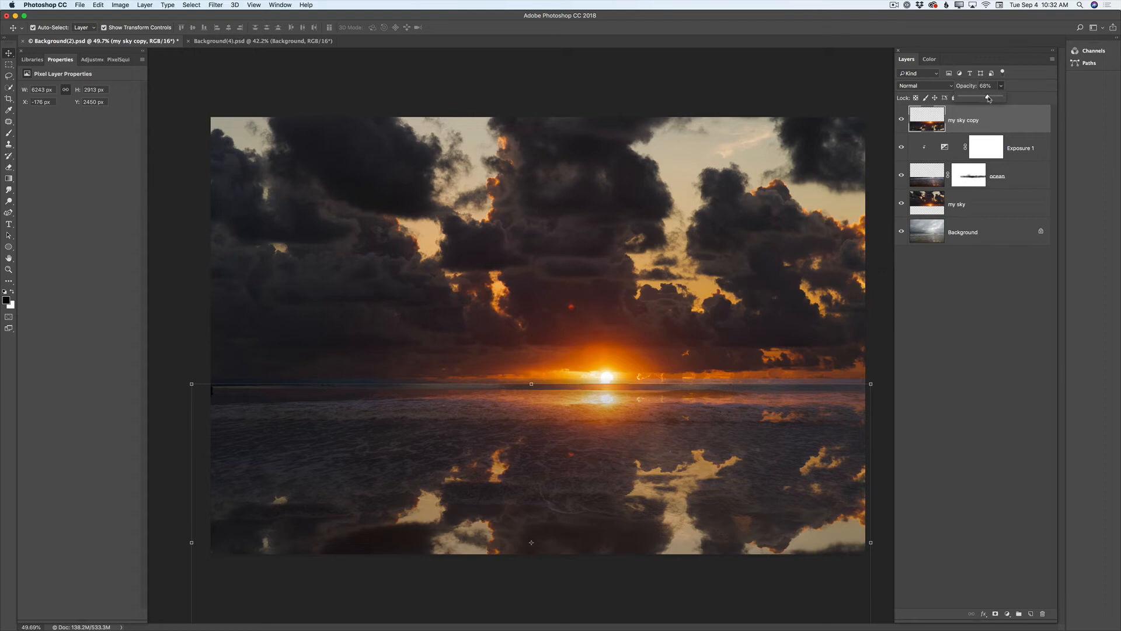
mouse_move(988, 99)
left_mouse_down()
mouse_move(975, 99)
mouse_move(990, 102)
left_mouse_up()
left_click_drag(979, 95, 984, 98)
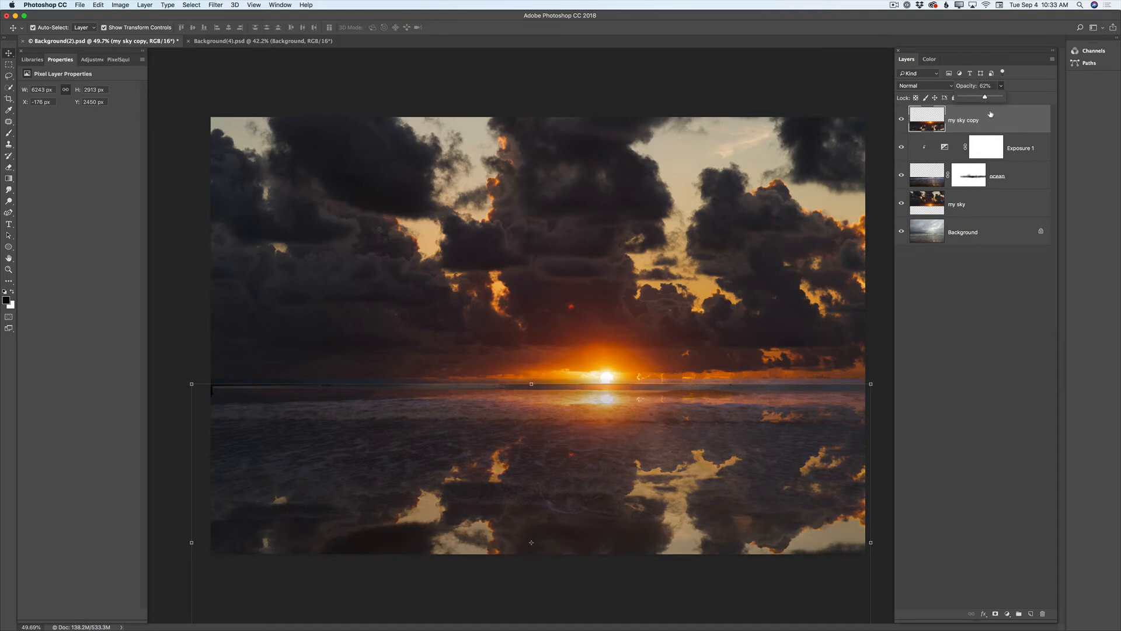
Apply a Gaussian Blur with a radius of about 7 pixels to the my sky copy layer to soften the reflection
left_click(216, 6)
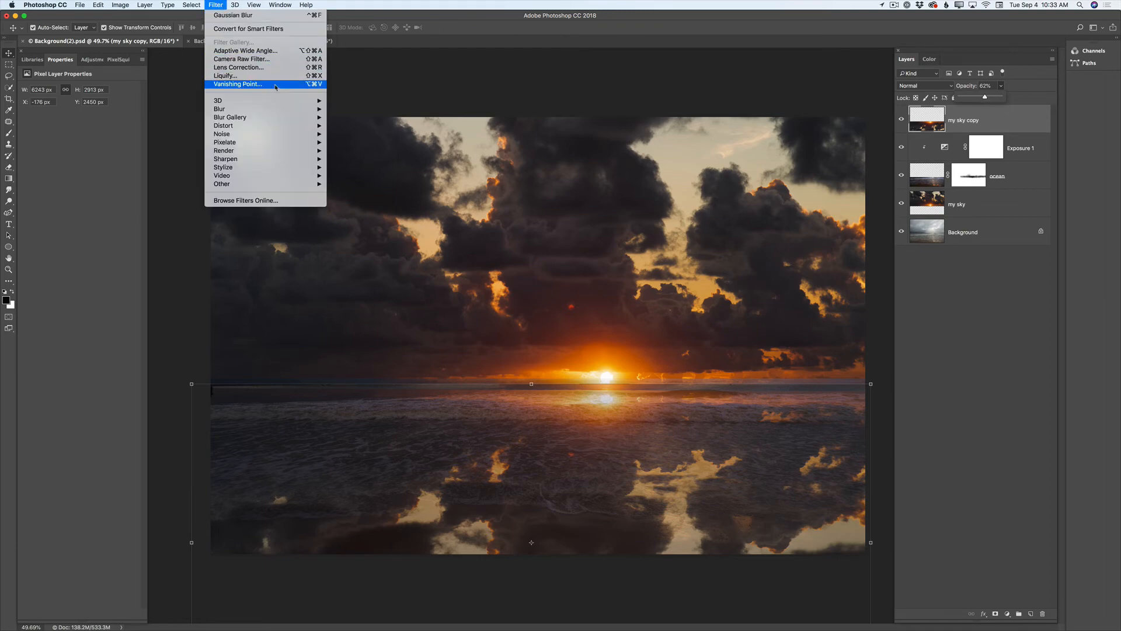
mouse_move(304, 111)
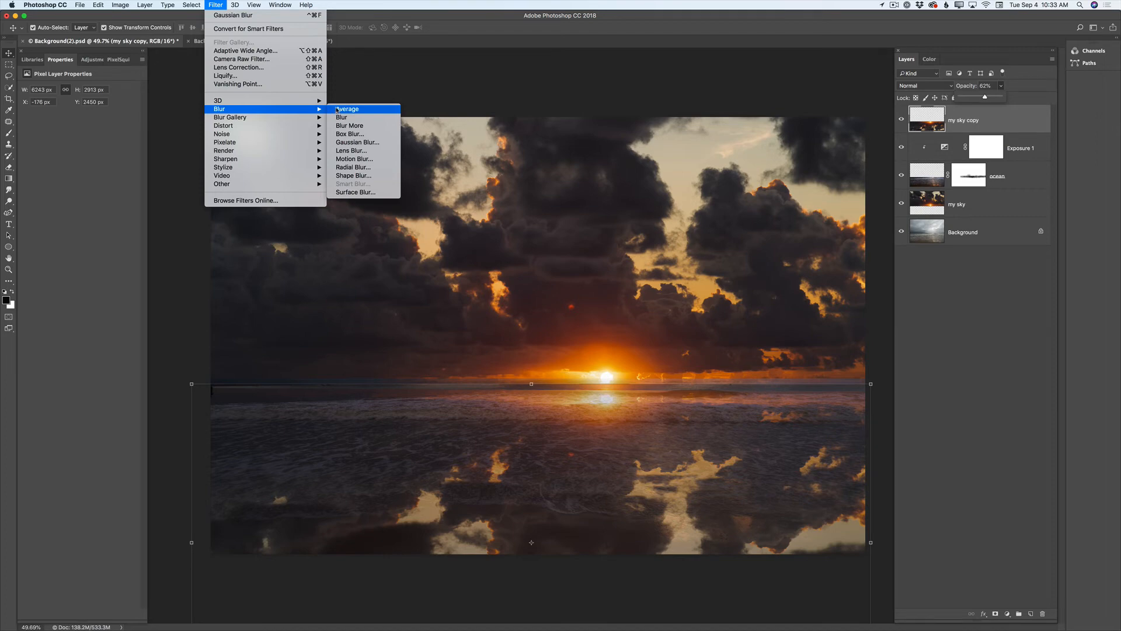
left_click(352, 143)
left_click_drag(778, 372, 758, 373)
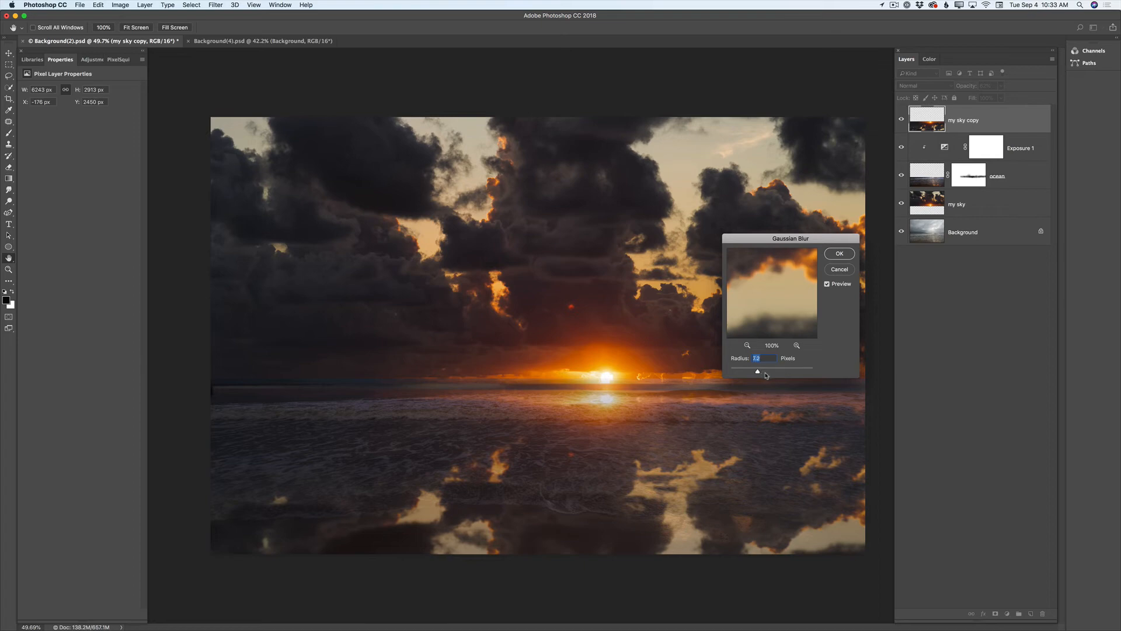
left_click(839, 255)
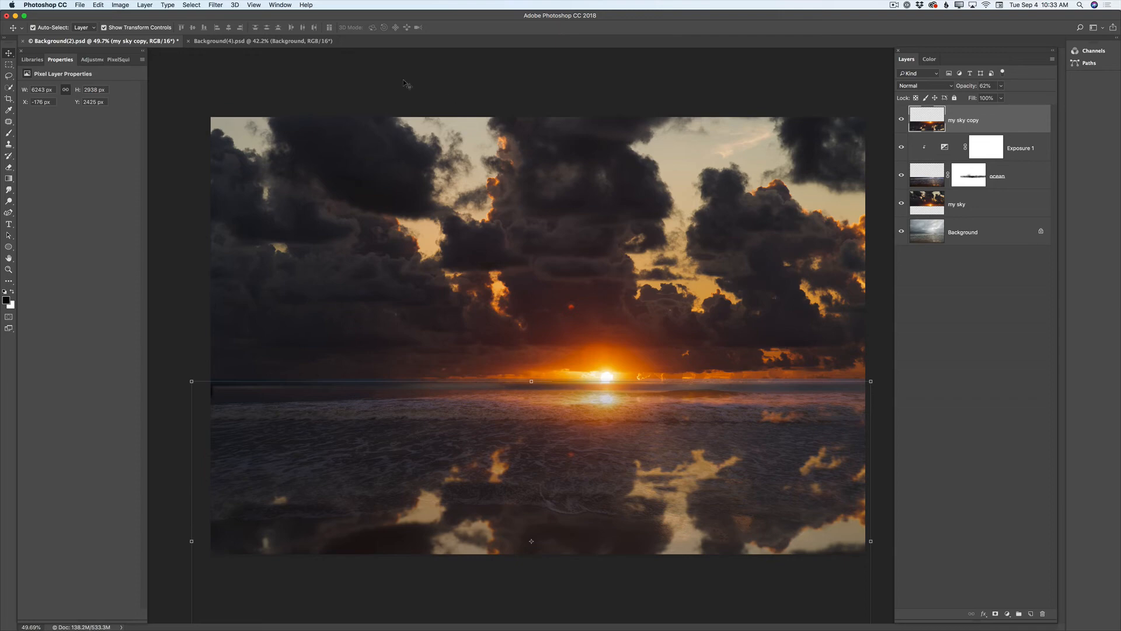
Set up the Gradient tool with the Foreground to Transparent preset and an opacity of 18%
left_click(9, 178)
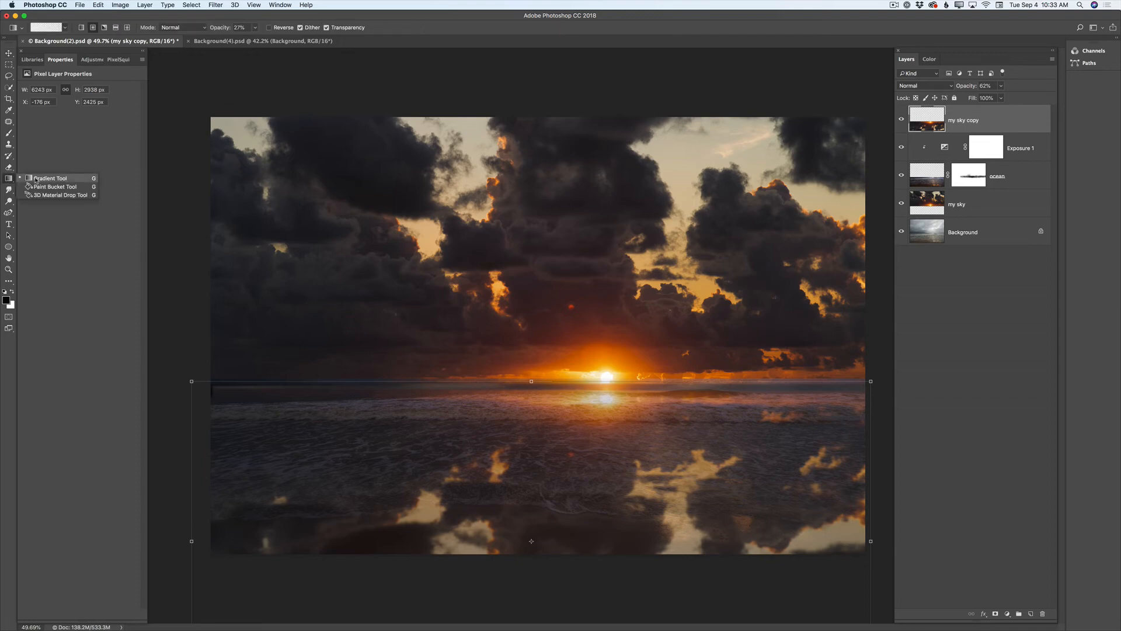
left_click(53, 178)
left_click(59, 32)
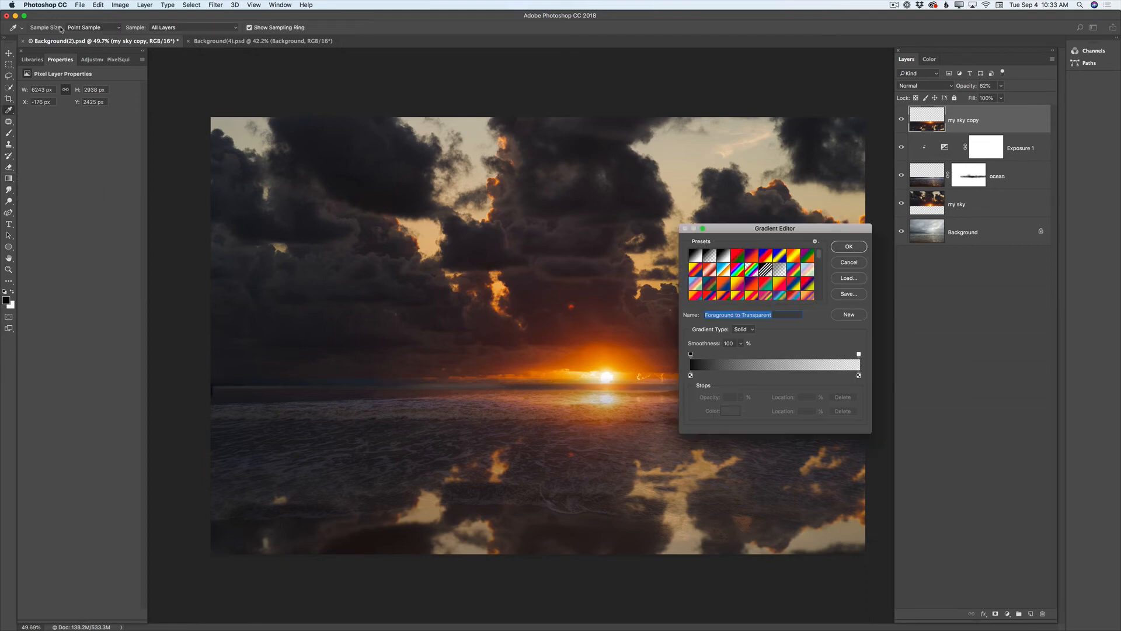
left_click(849, 264)
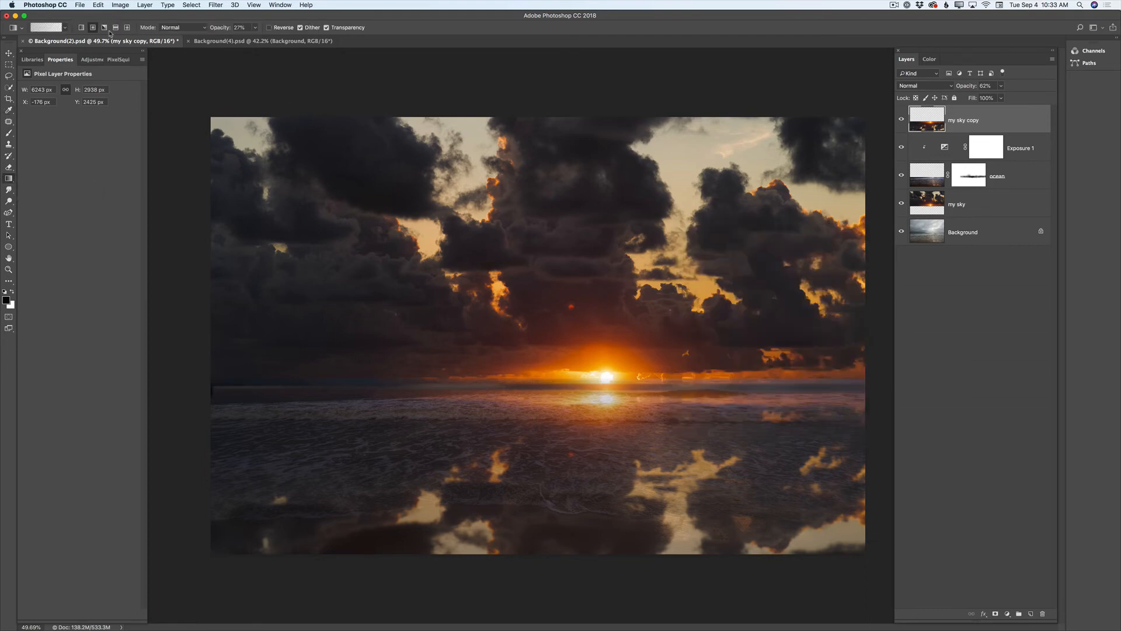
left_click(65, 27)
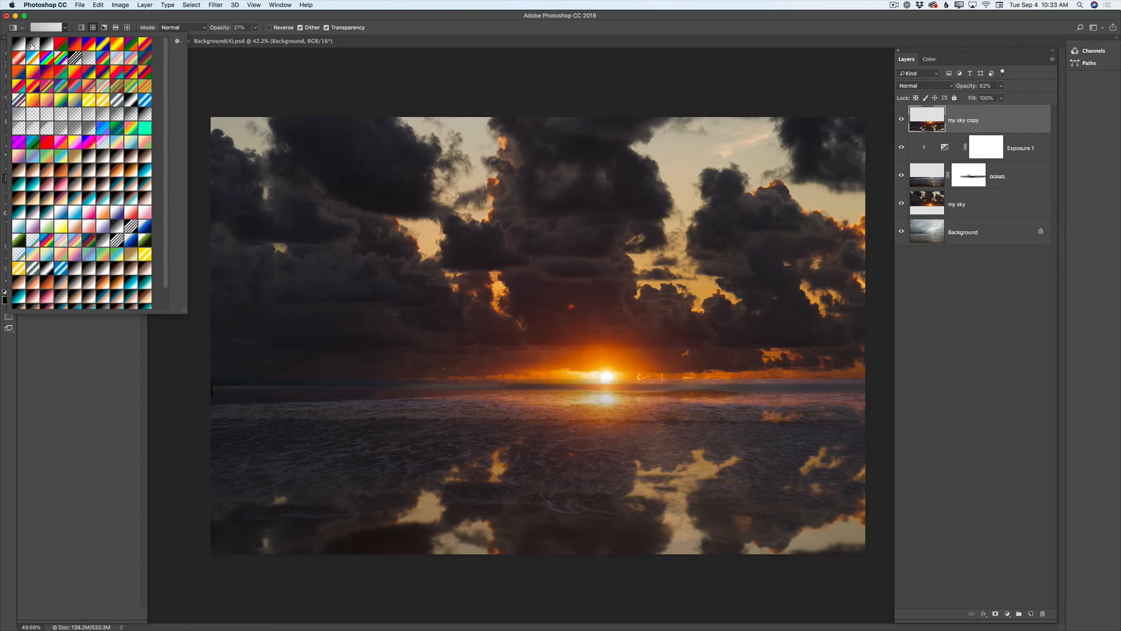
left_click(32, 45)
key("Escape")
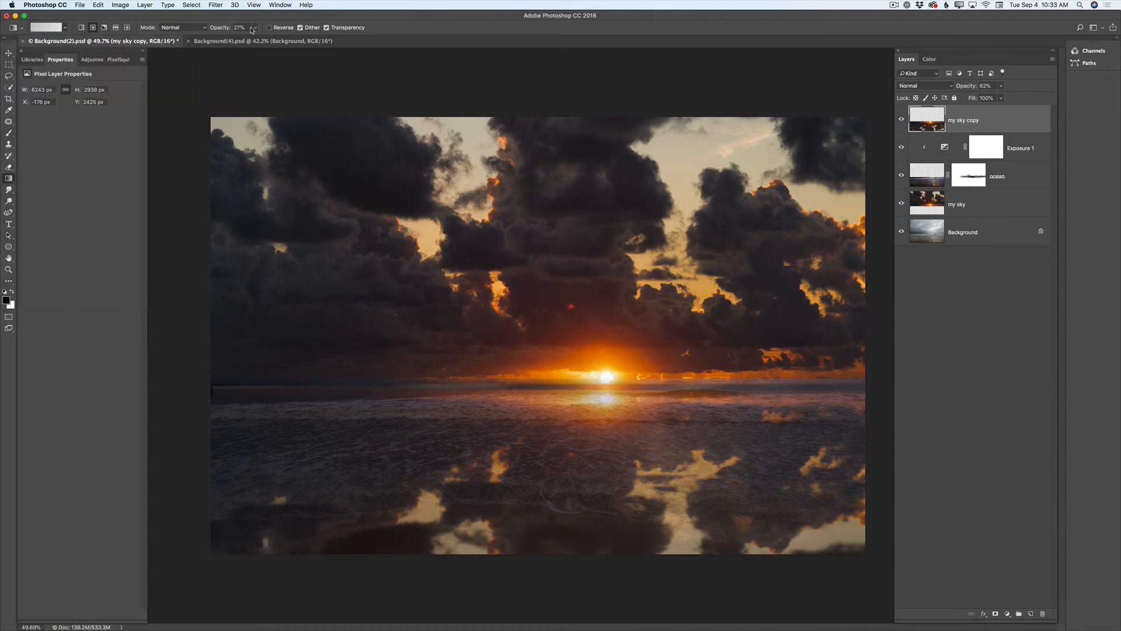
left_click_drag(256, 30, 250, 38)
Draw short black radial gradients on the my sky copy layer across the upper and middle parts of the cloud reflection
left_click_drag(308, 423, 352, 450)
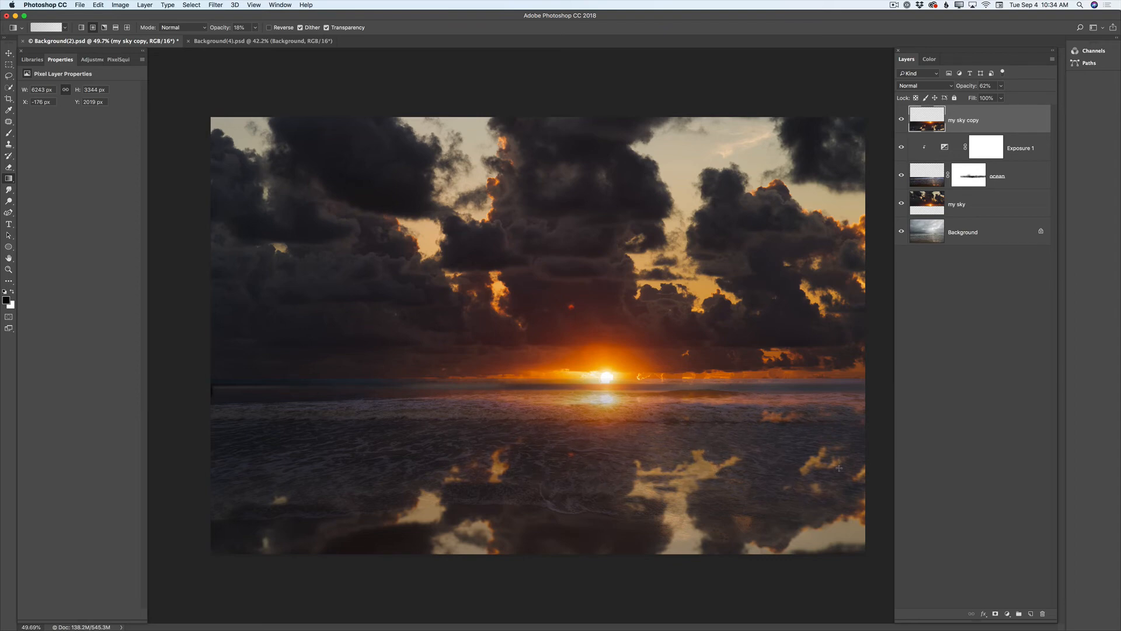
left_click_drag(794, 415, 795, 470)
left_click_drag(841, 432, 888, 509)
left_click_drag(856, 412, 886, 497)
left_click_drag(790, 424, 821, 501)
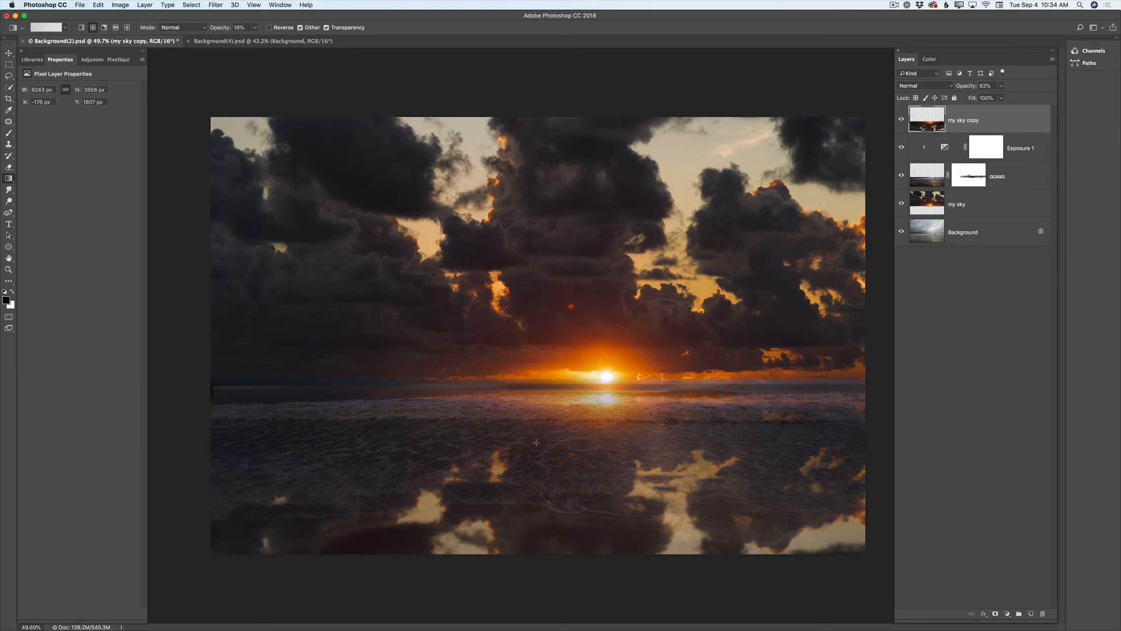
left_click_drag(536, 442, 537, 502)
left_click_drag(467, 442, 487, 499)
left_click_drag(429, 445, 416, 484)
left_click_drag(275, 433, 299, 498)
left_click_drag(229, 468, 227, 523)
left_click_drag(543, 460, 582, 549)
left_click_drag(665, 443, 672, 470)
left_click_drag(765, 448, 772, 485)
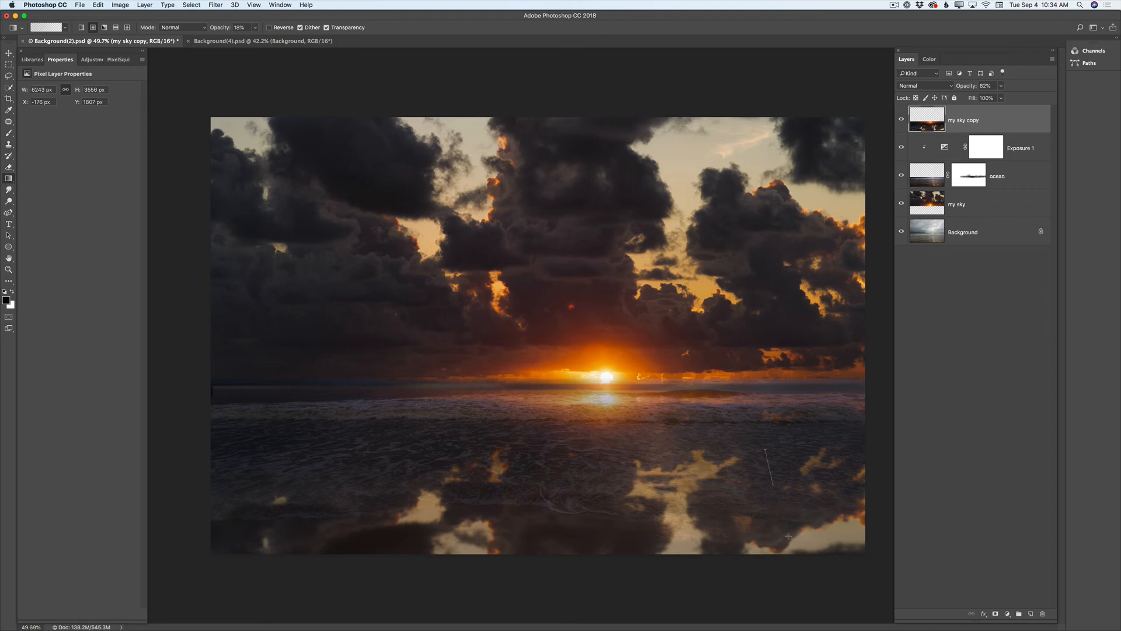
left_click_drag(868, 439, 872, 466)
left_click_drag(340, 457, 288, 508)
left_click_drag(245, 452, 226, 511)
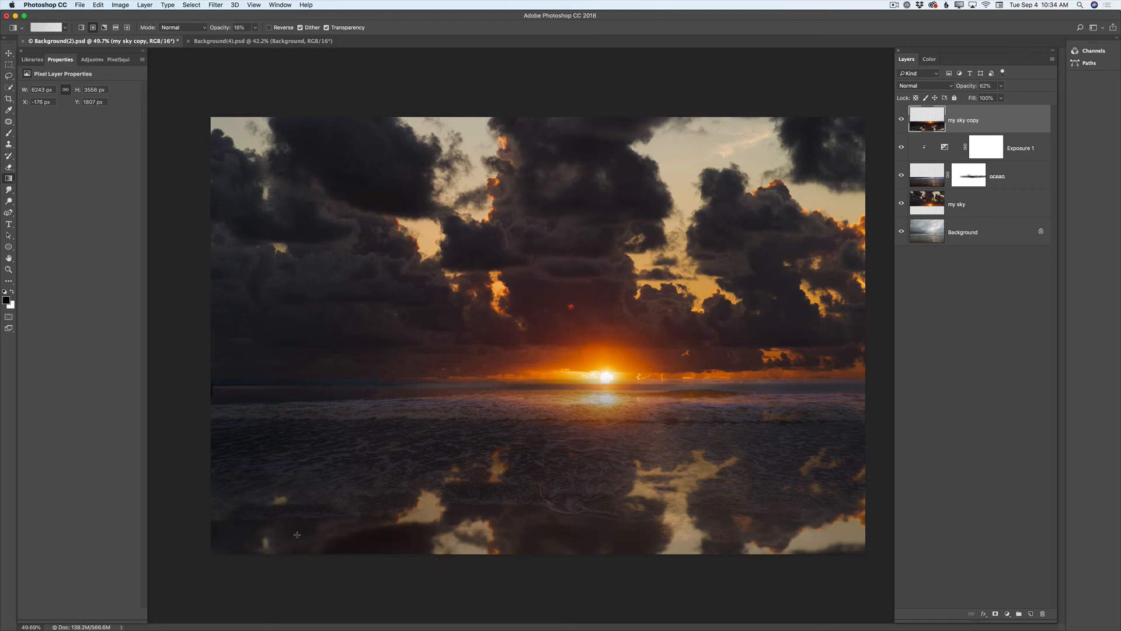
Darken the lower edge of the reflection on the my sky copy layer with several black radial gradients
left_click_drag(278, 558, 314, 589)
left_click_drag(453, 576, 485, 586)
left_click_drag(701, 563, 725, 596)
left_click_drag(788, 580, 789, 582)
left_click_drag(830, 508, 851, 592)
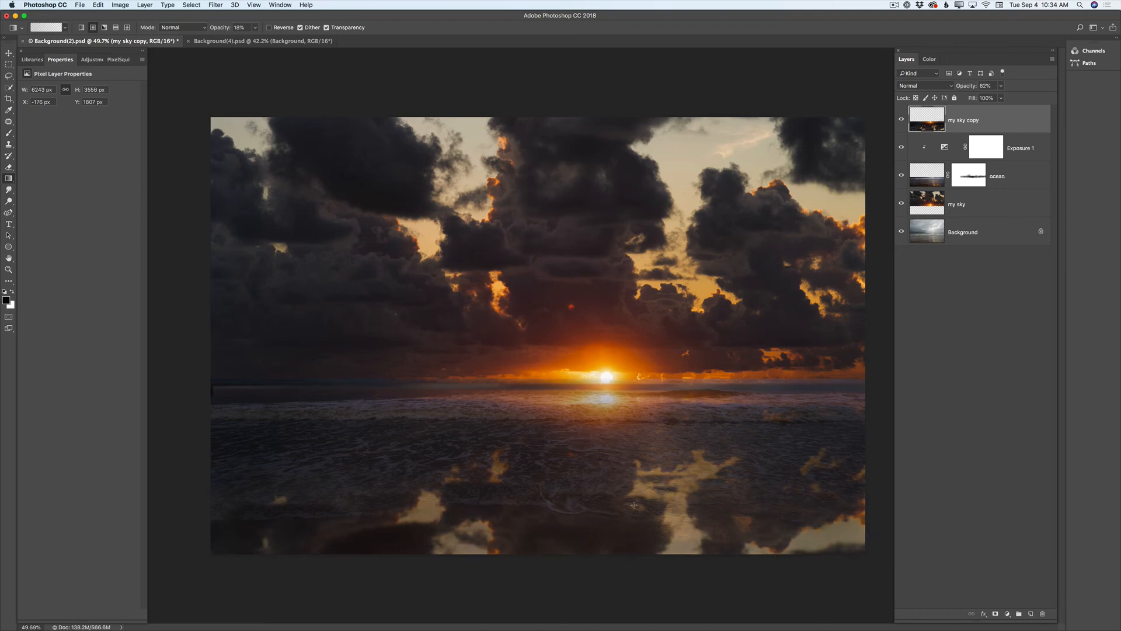
left_click_drag(430, 537, 318, 494)
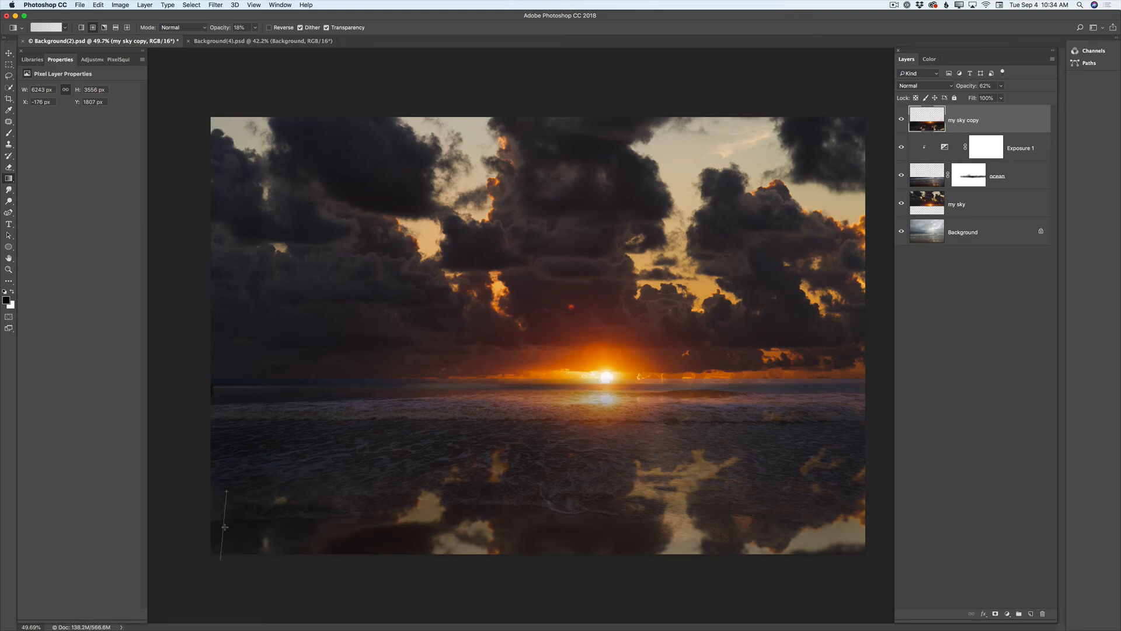
Build up more faint black radial gradients over the whole water area to darken the bright reflected patches, especially near both sides
left_click_drag(222, 470, 225, 545)
left_click_drag(374, 485, 381, 545)
left_click_drag(514, 490, 535, 564)
left_click_drag(704, 495, 710, 533)
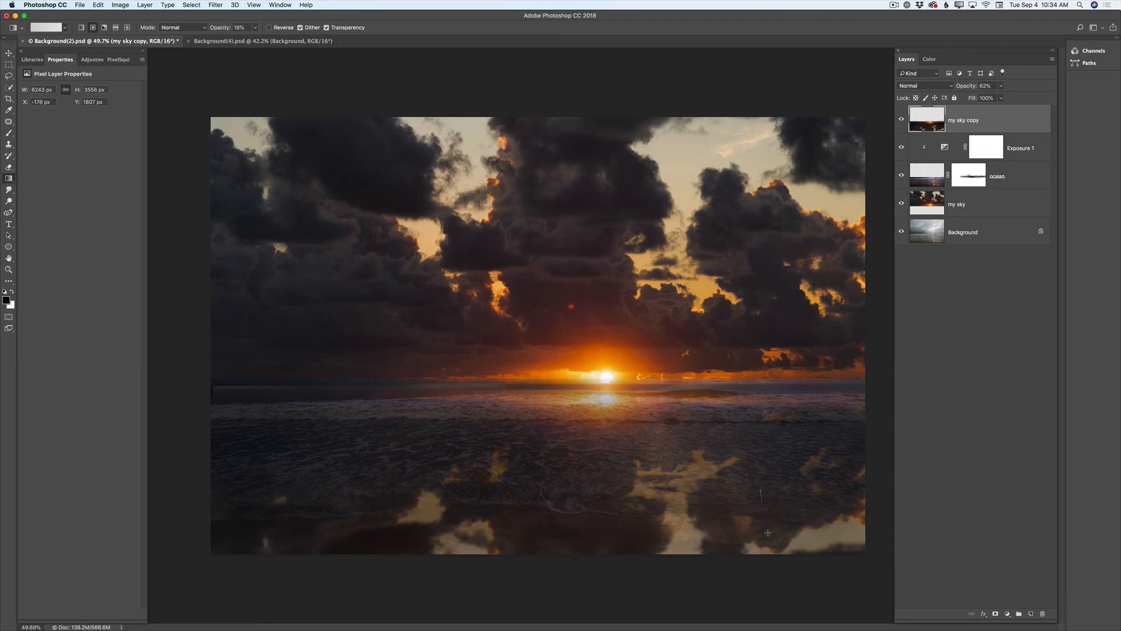
left_click_drag(817, 478, 820, 510)
left_click_drag(854, 470, 858, 534)
left_click_drag(778, 417, 786, 448)
left_click_drag(855, 445, 859, 513)
left_click_drag(725, 435, 724, 502)
left_click_drag(498, 451, 499, 462)
left_click_drag(374, 435, 367, 501)
left_click_drag(287, 436, 287, 461)
left_click_drag(226, 451, 226, 477)
left_click_drag(222, 503, 220, 544)
left_click_drag(405, 512, 407, 536)
left_click_drag(494, 516, 494, 540)
left_click_drag(734, 514, 734, 589)
left_click_drag(845, 506, 863, 569)
left_click_drag(349, 485, 349, 506)
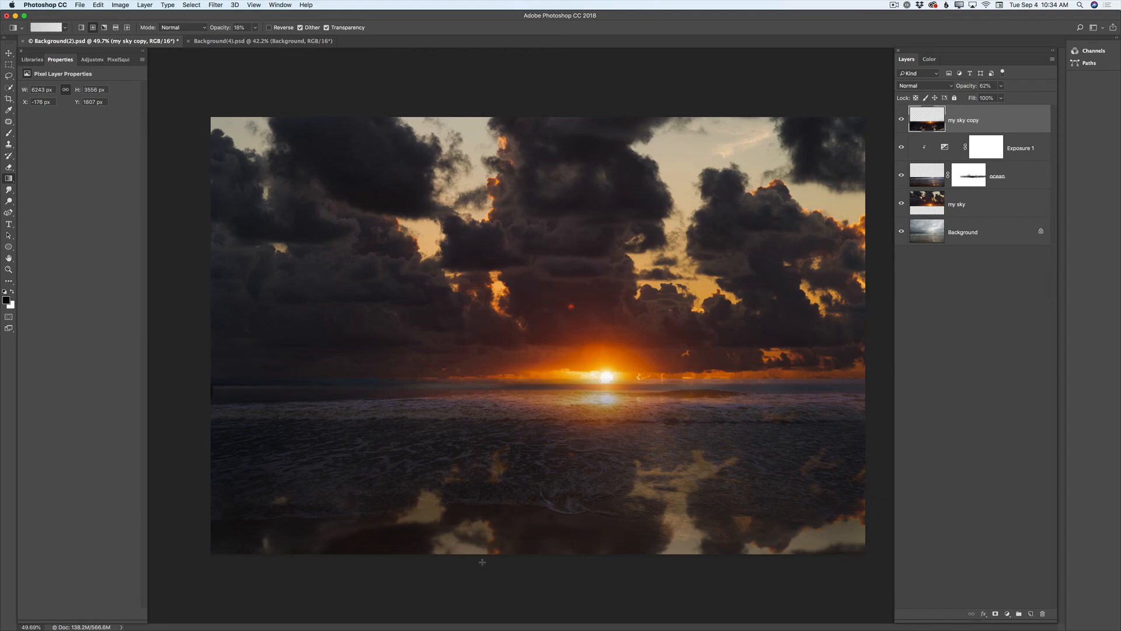
left_click_drag(829, 517, 820, 567)
left_click_drag(810, 418, 816, 545)
left_click_drag(351, 382, 341, 471)
left_click_drag(240, 406, 225, 537)
left_click_drag(779, 469, 828, 572)
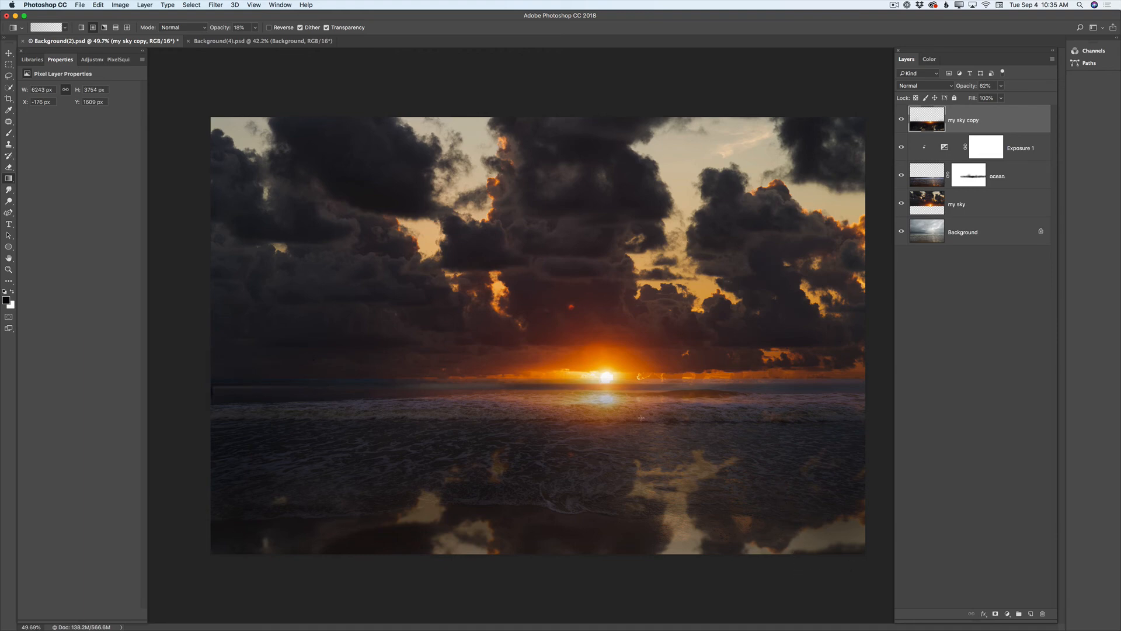
Add a Color Lookup adjustment layer on top with the FallColors.look 3D LUT and reduce its opacity to 15%
left_click(88, 60)
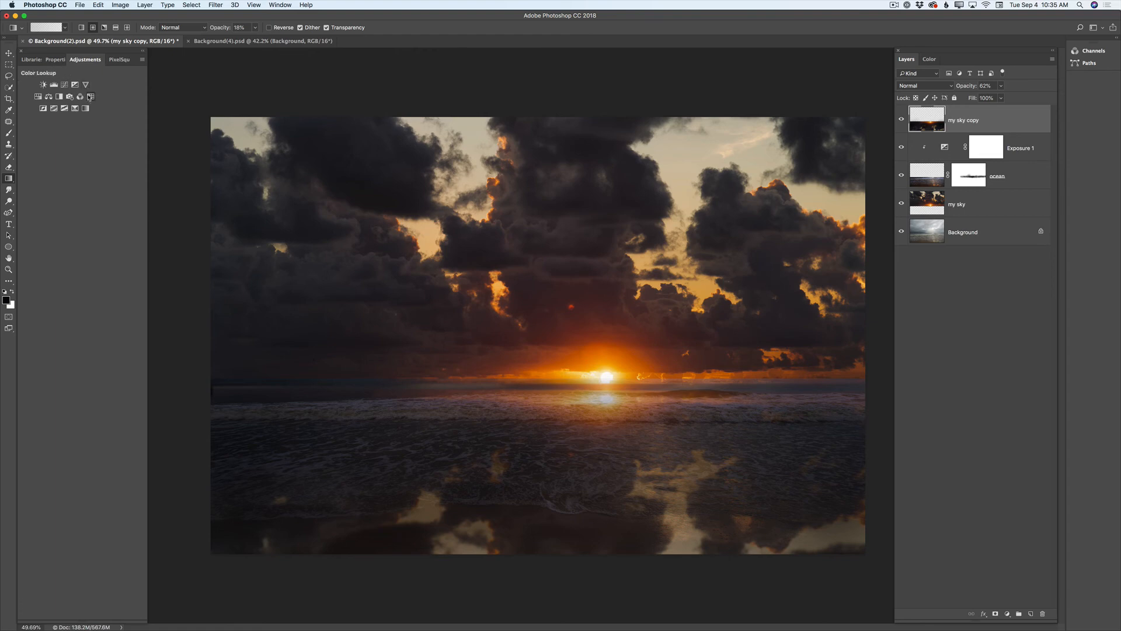
left_click(90, 97)
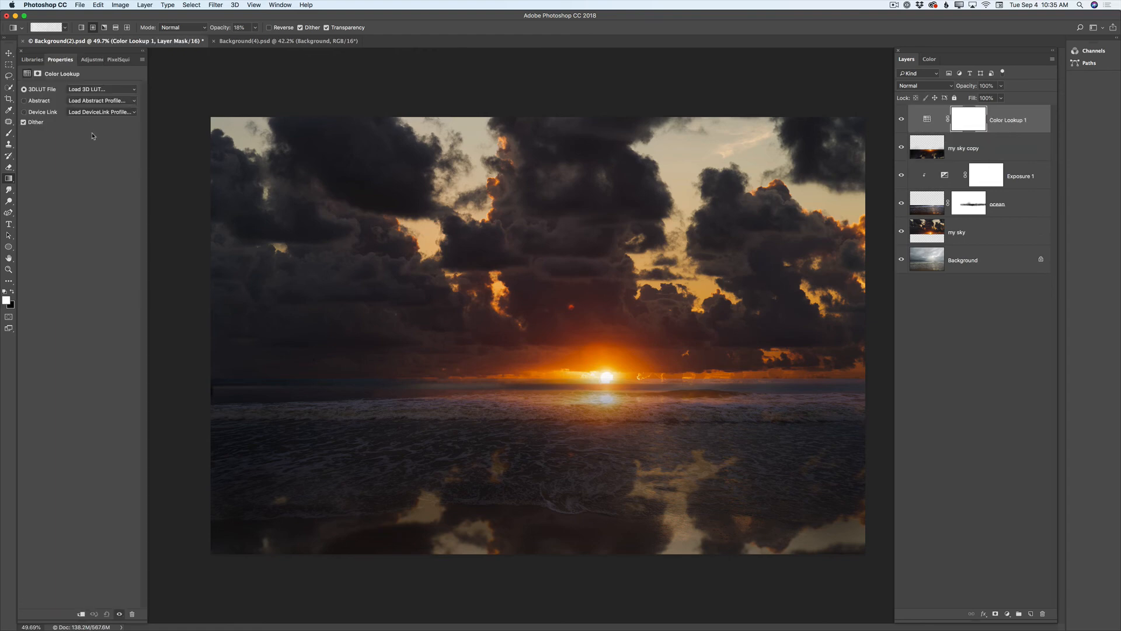
left_click(103, 91)
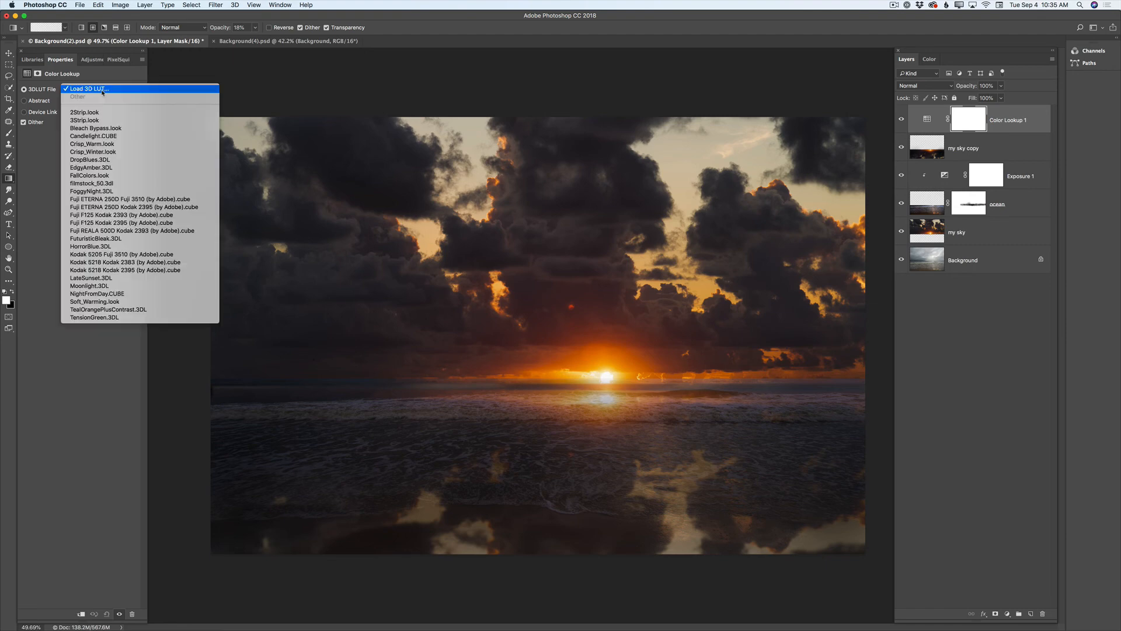
left_click(98, 176)
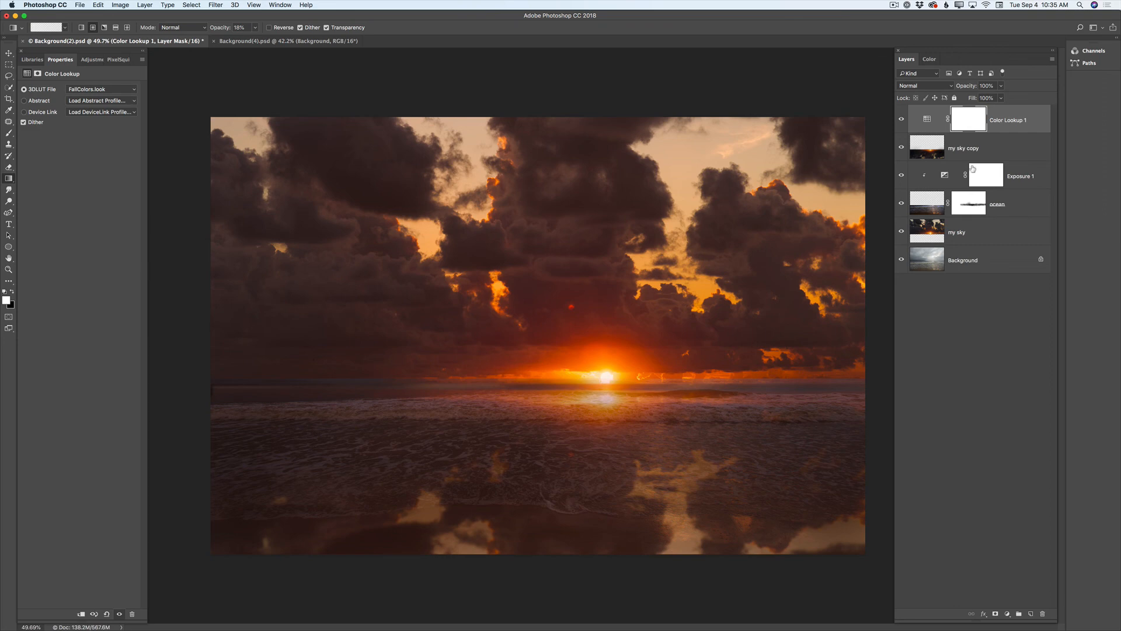
left_click_drag(1002, 88, 969, 100)
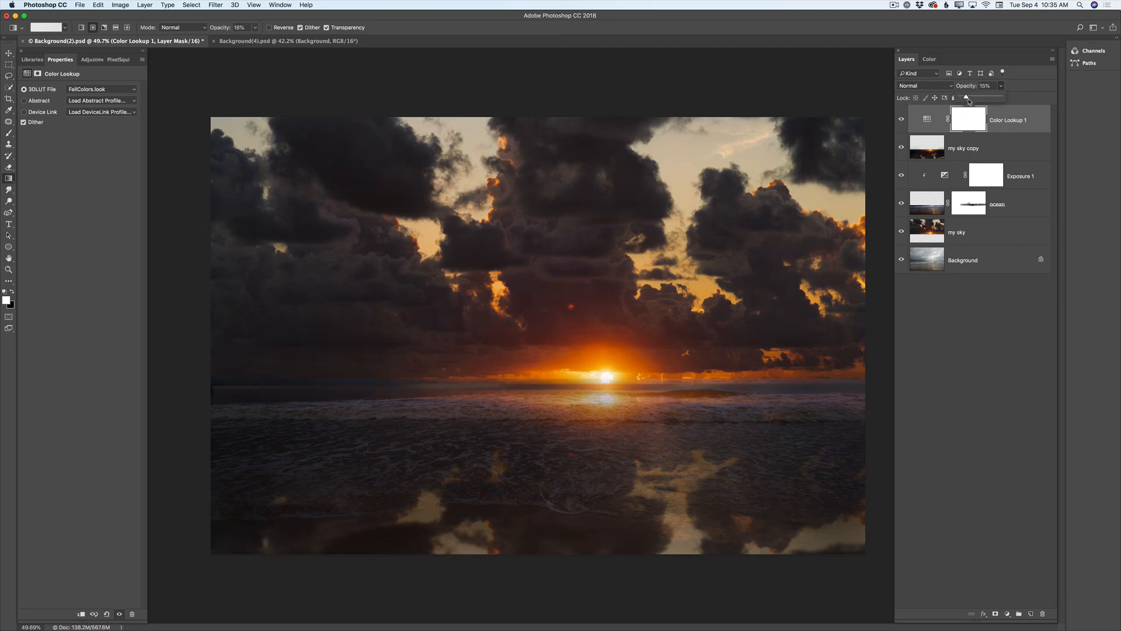